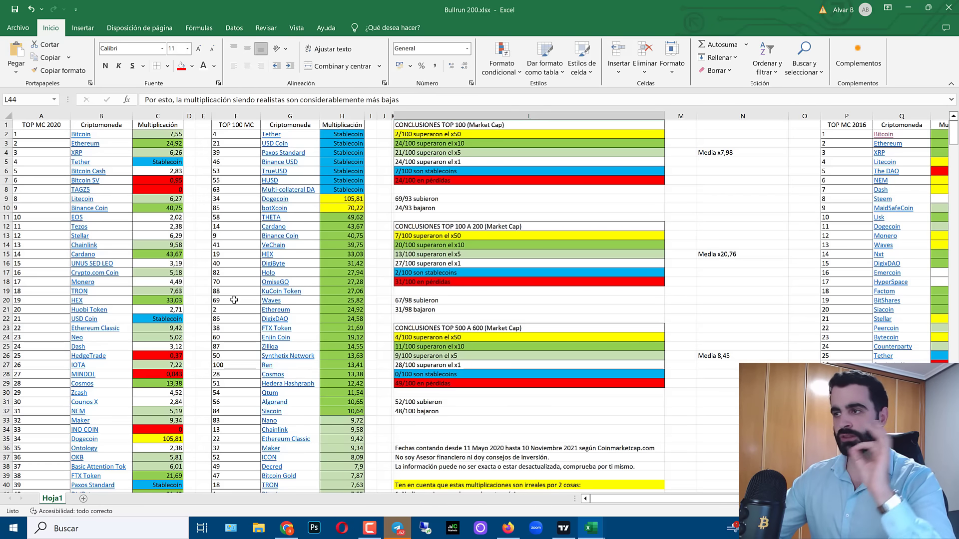
Review the market-cap conclusions and notes in the workbook, and switch to TradingView to check the November 2021 peak on the BTCUSD chart
scroll(474, 332, down, 10)
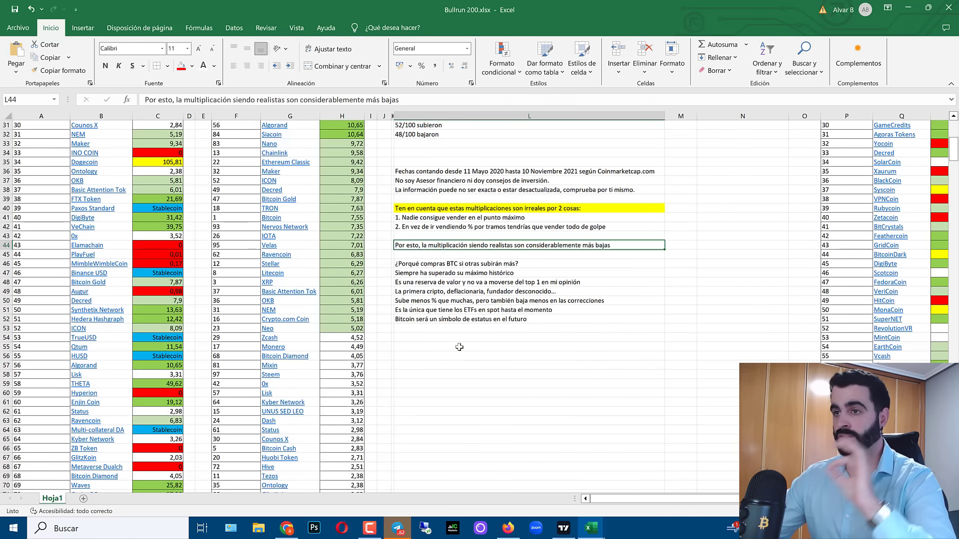
scroll(467, 332, up, 10)
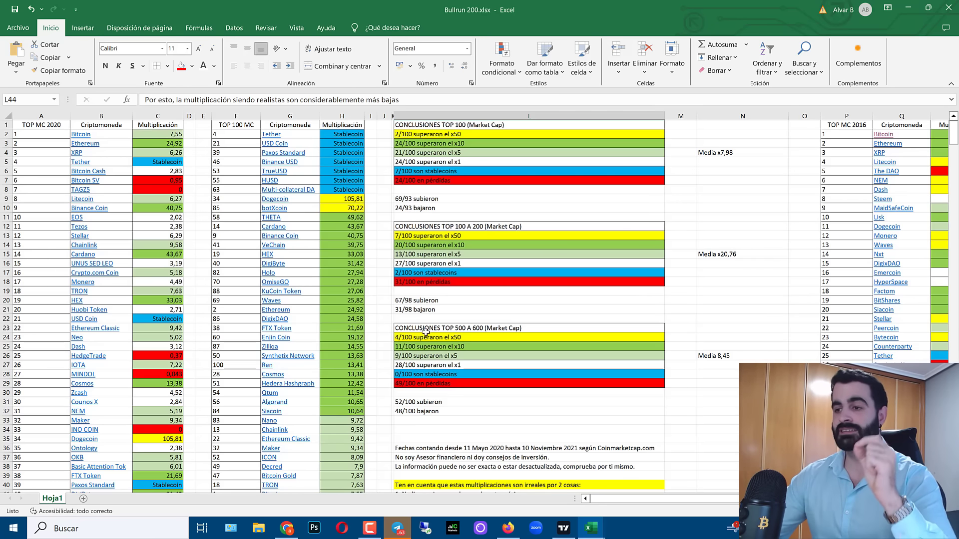
click(563, 528)
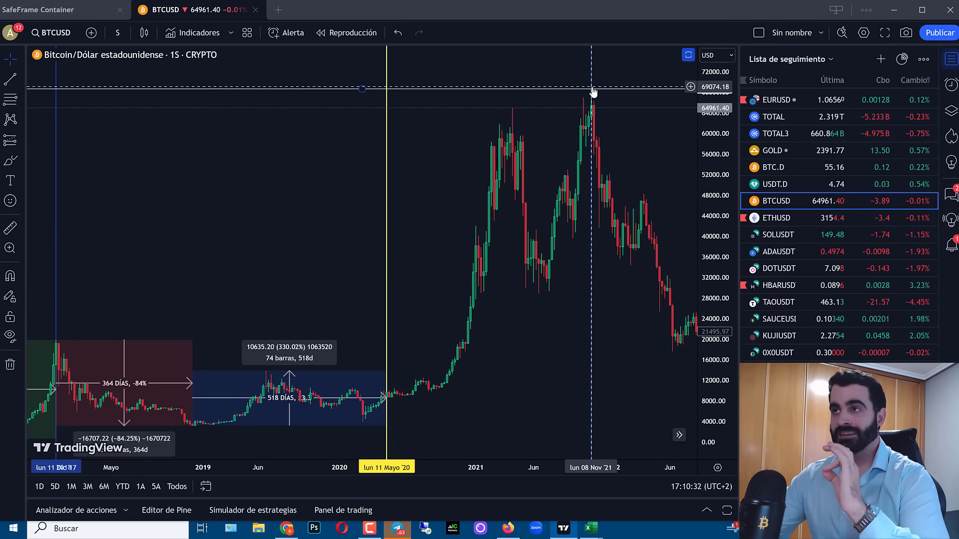
View the 2016 rankings in Bullrun 200.xlsx and the matching July 2016 to December 2017 cycle on the TradingView BTCUSD chart
click(588, 528)
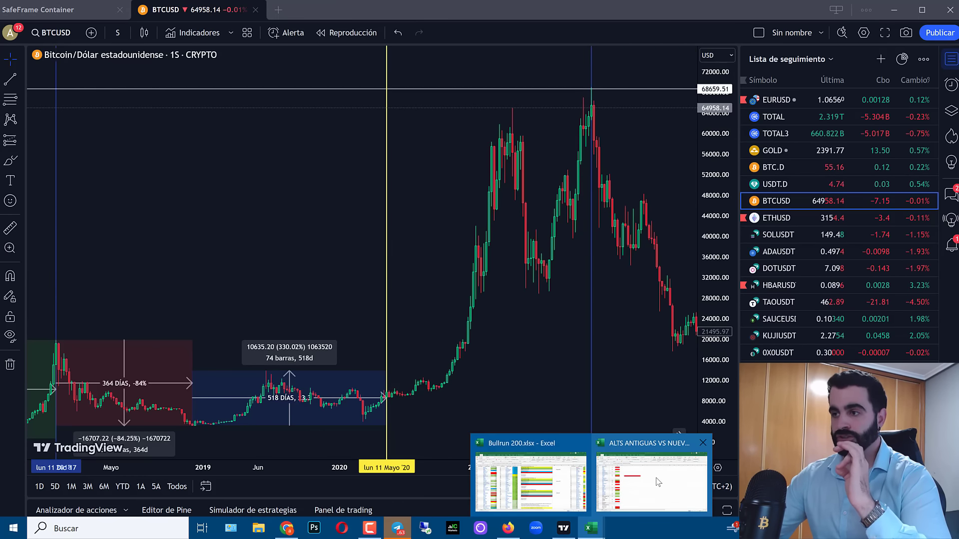
click(517, 474)
drag(612, 506, 732, 500)
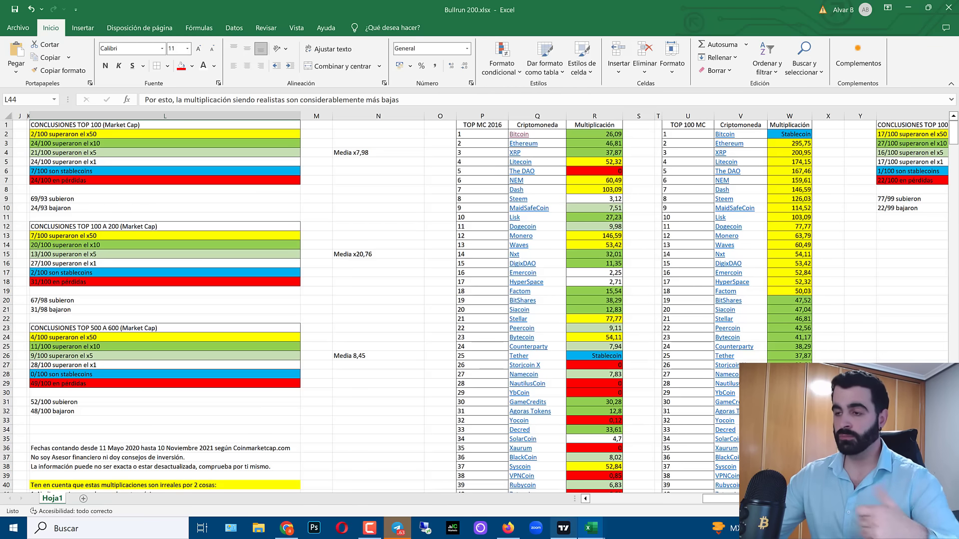
click(564, 525)
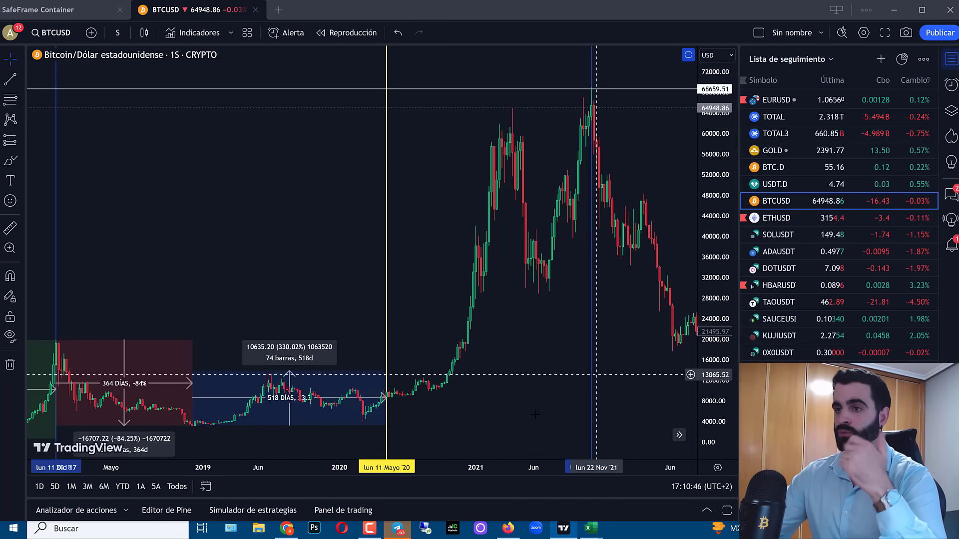
scroll(370, 284, left, 10)
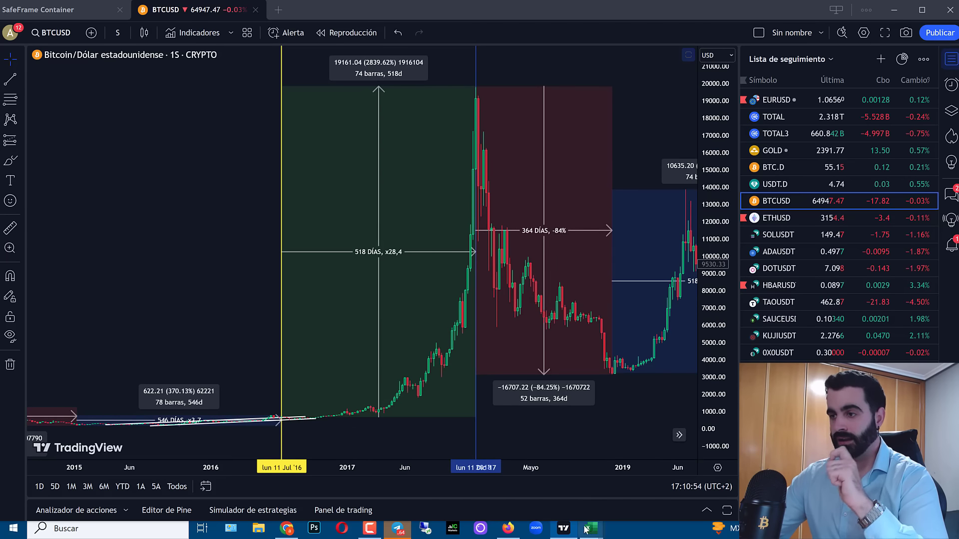
Return to Bullrun 200.xlsx and examine the 2016 tables, the 2020 multiplication tables and the top 100 to 600 conclusions
mouse_move(590, 528)
click(526, 467)
scroll(485, 405, down, 7)
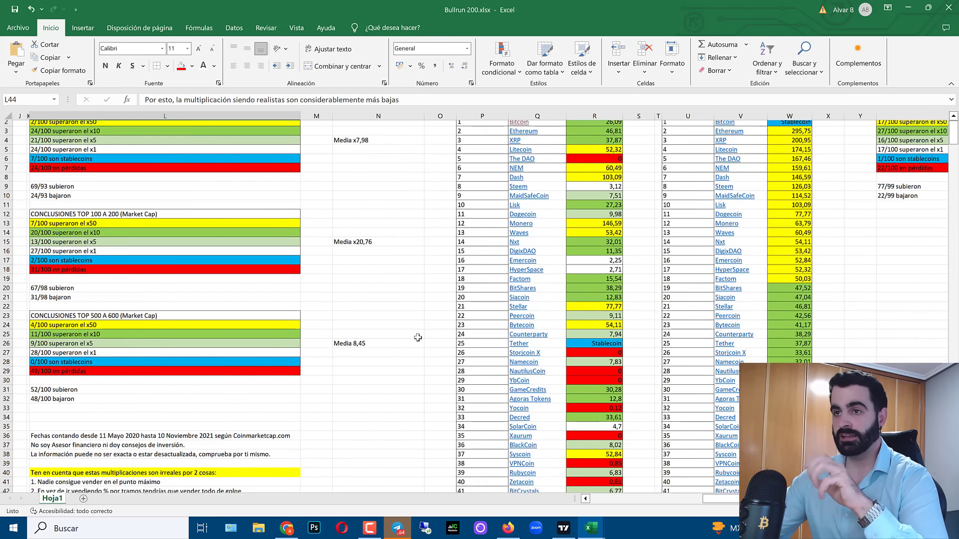
scroll(396, 427, up, 7)
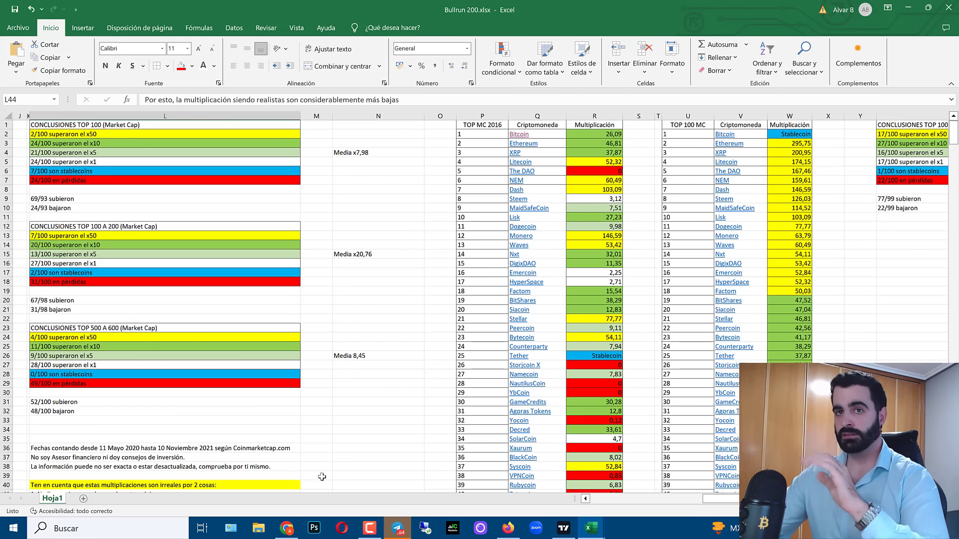
scroll(510, 509, left, 5)
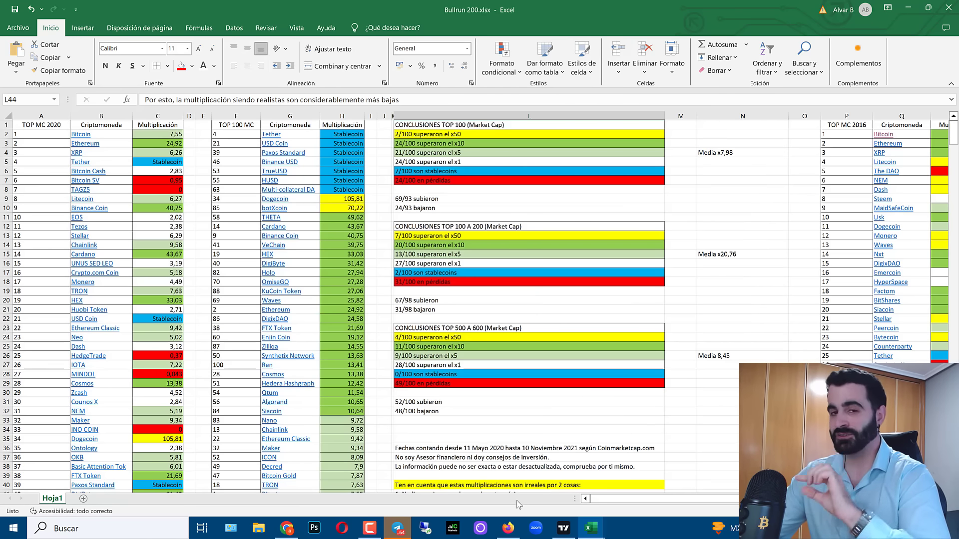
mouse_move(505, 528)
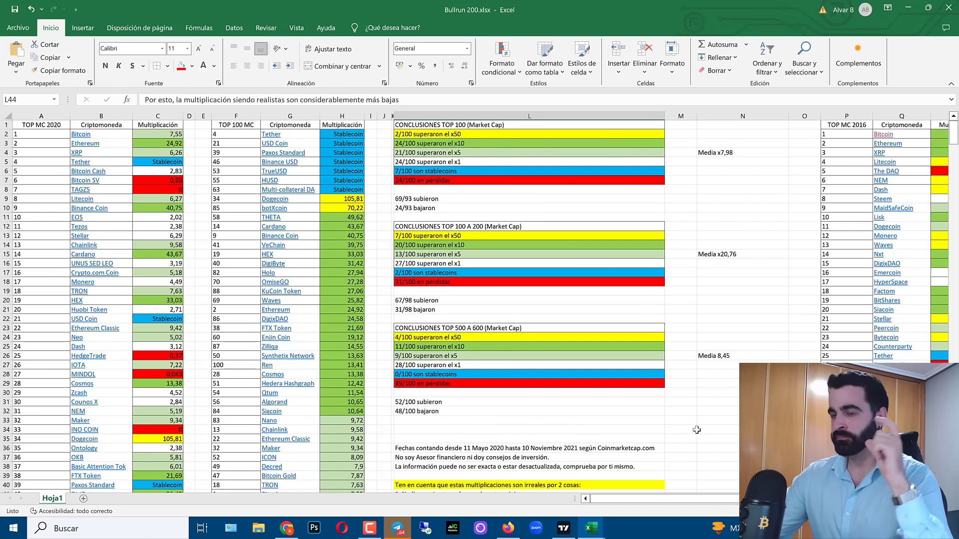
scroll(692, 426, down, 5)
scroll(692, 427, down, 13)
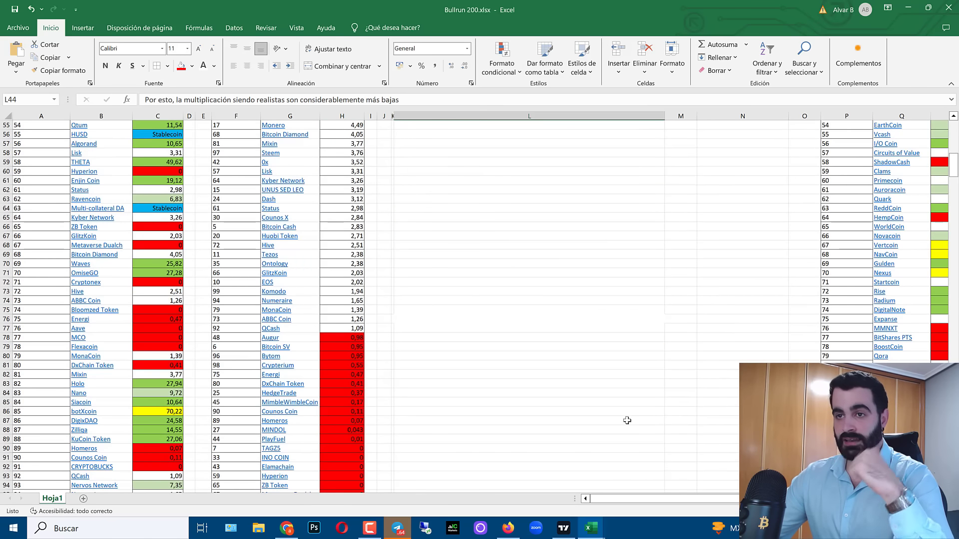
scroll(625, 417, up, 18)
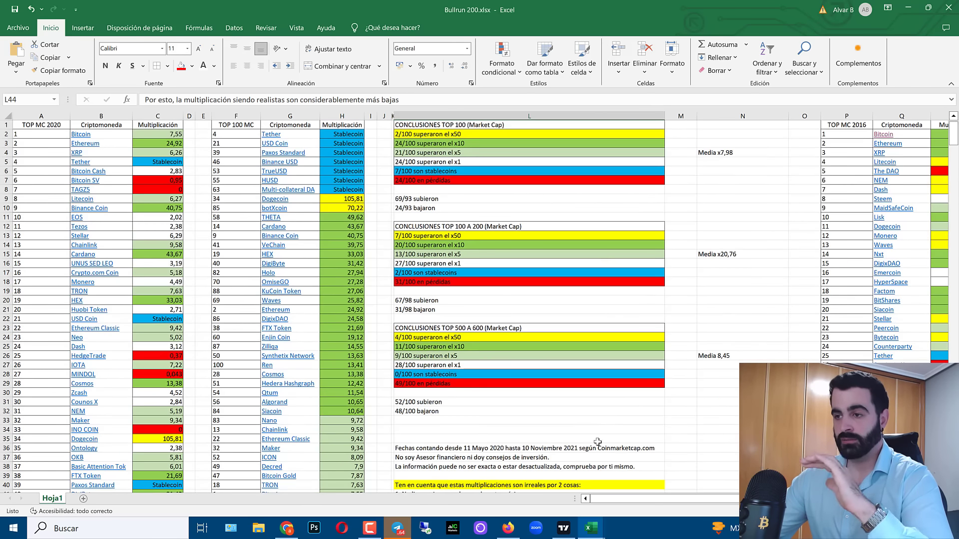
Switch to Firefox and view CoinMarketCap's historical snapshots for 10 July 2016 and 11 December 2017
click(506, 530)
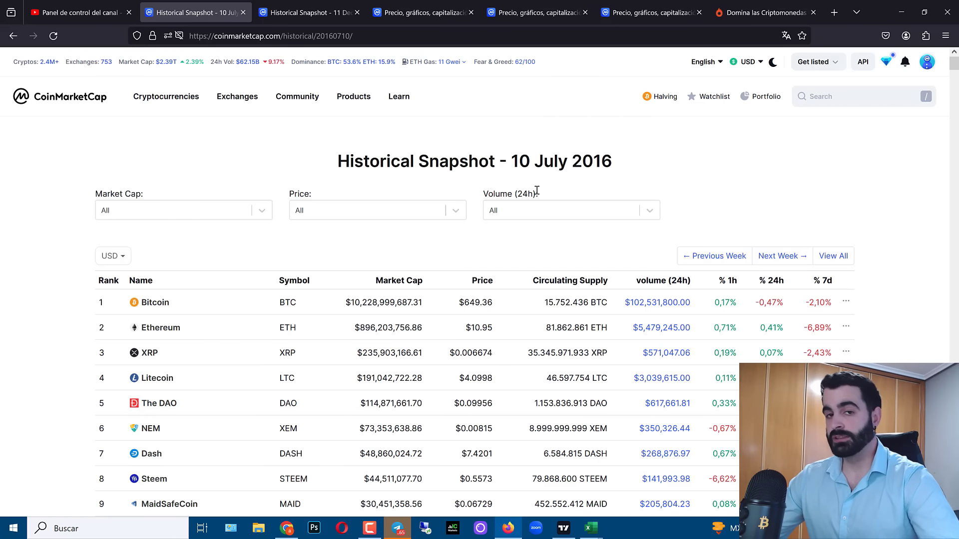
click(352, 7)
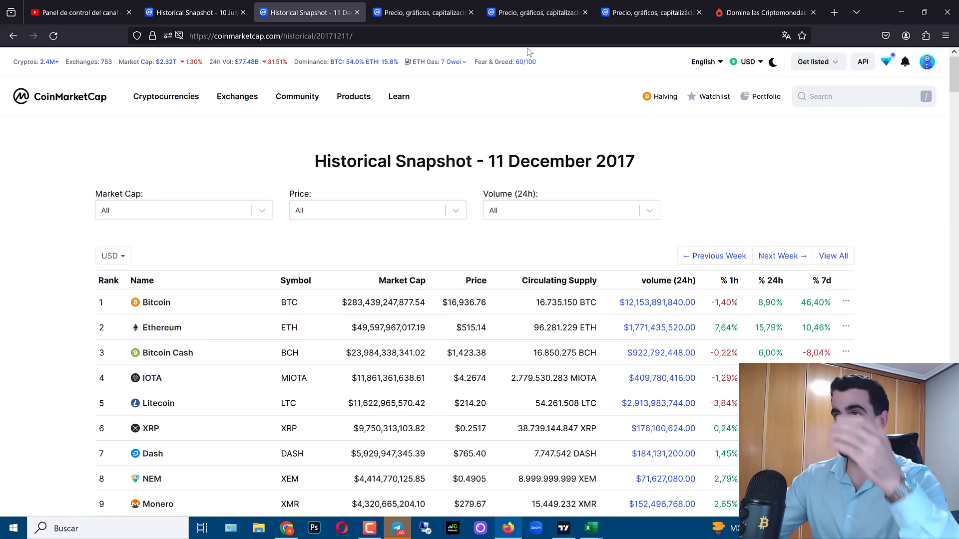
scroll(587, 168, down, 2)
scroll(381, 273, up, 2)
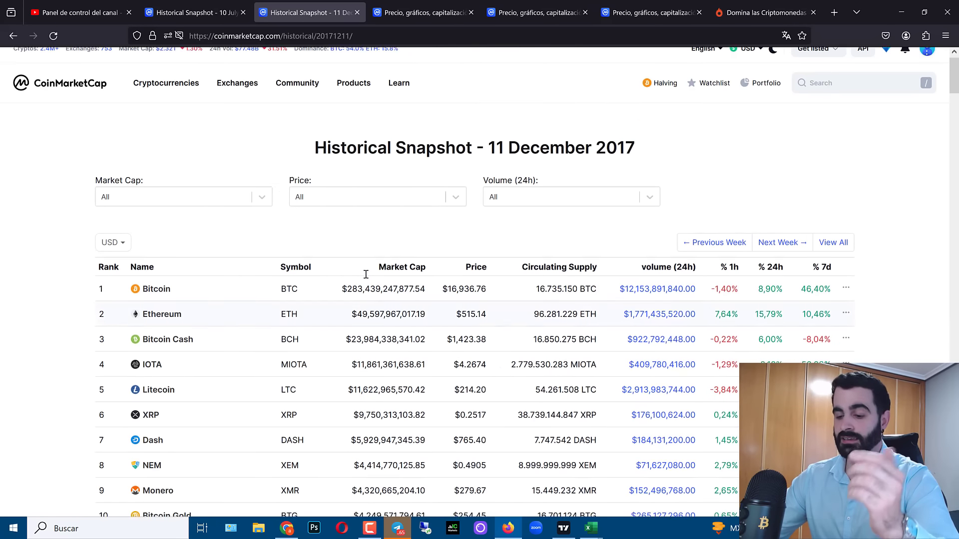
Calculate Litecoin's multiplication in Calculator by dividing its 11 December 2017 price, 214,2, by its 10 July 2016 price, 4,09
key(XF86Calculator)
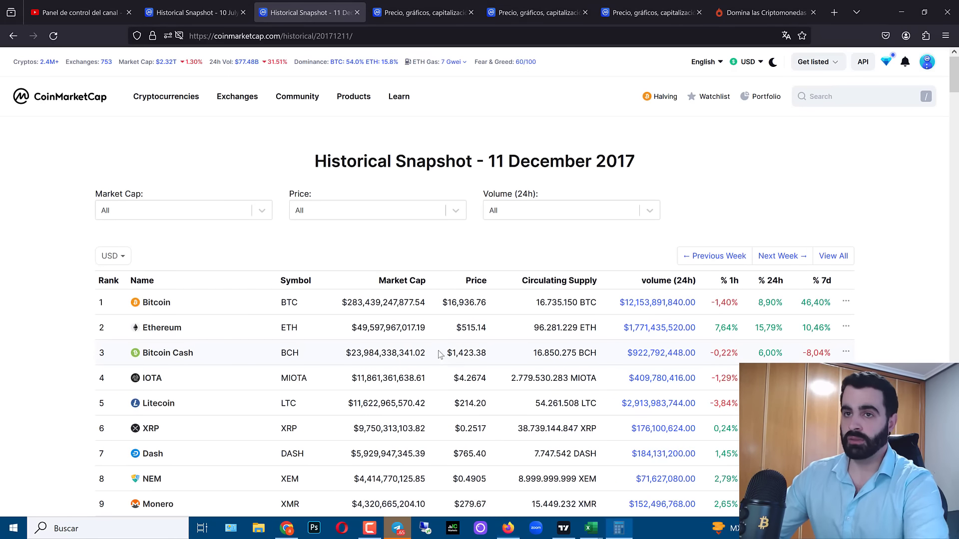
drag(631, 124, 708, 139)
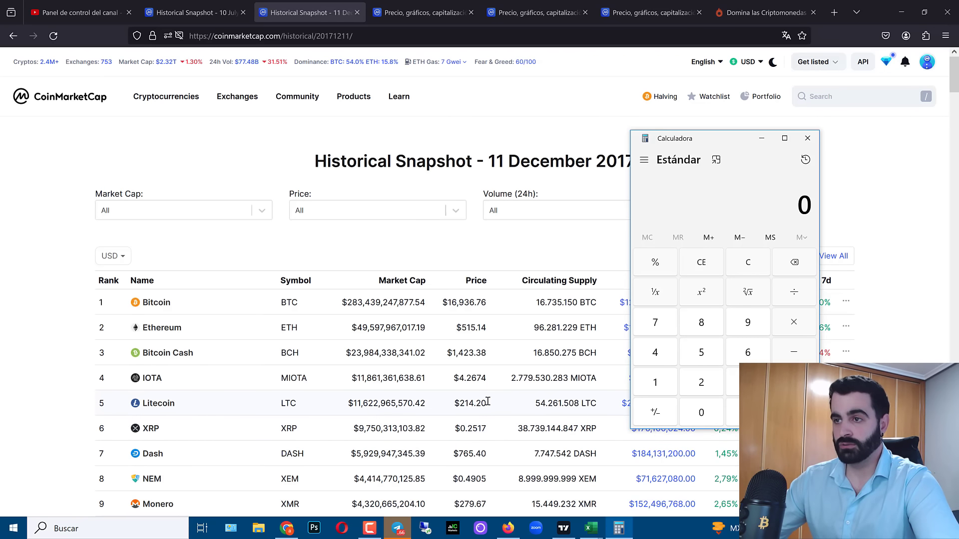
text(214)
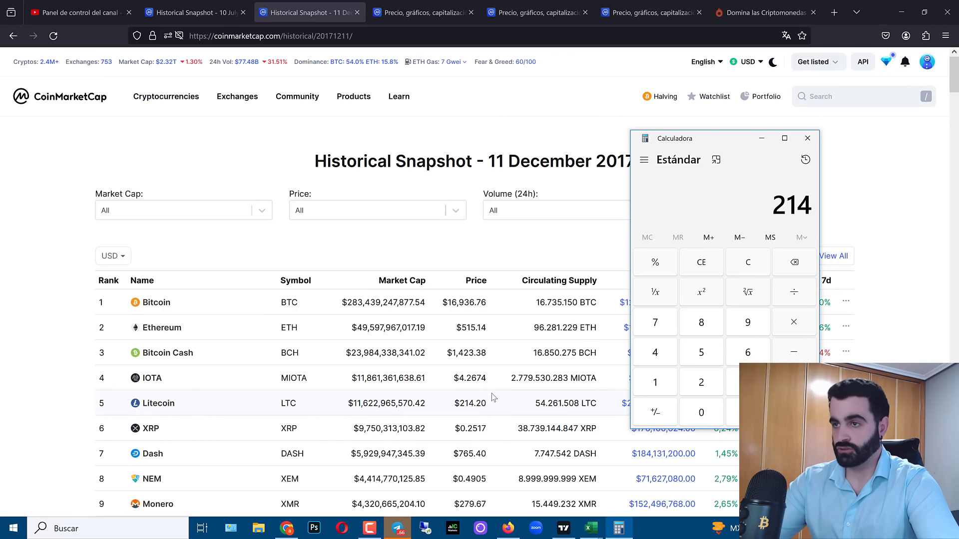
text(,2)
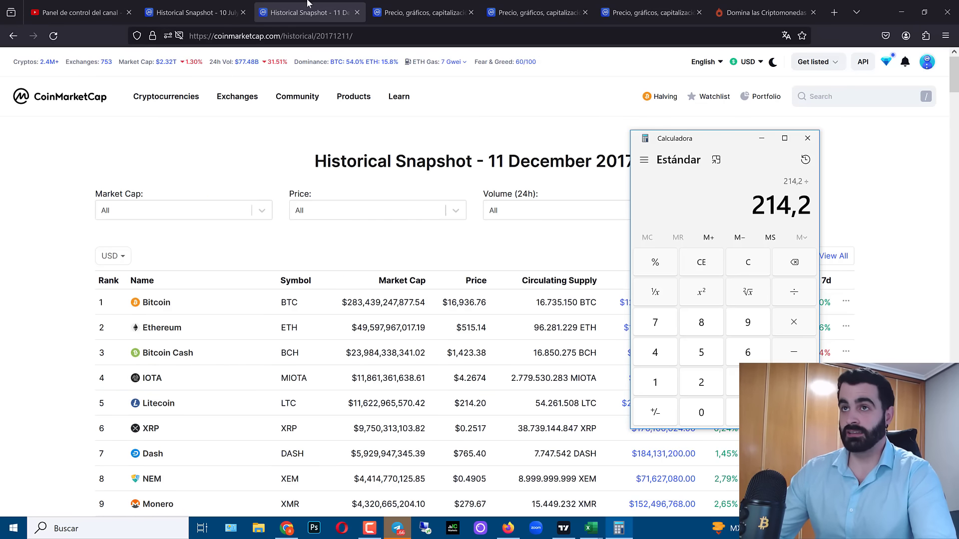
click(232, 12)
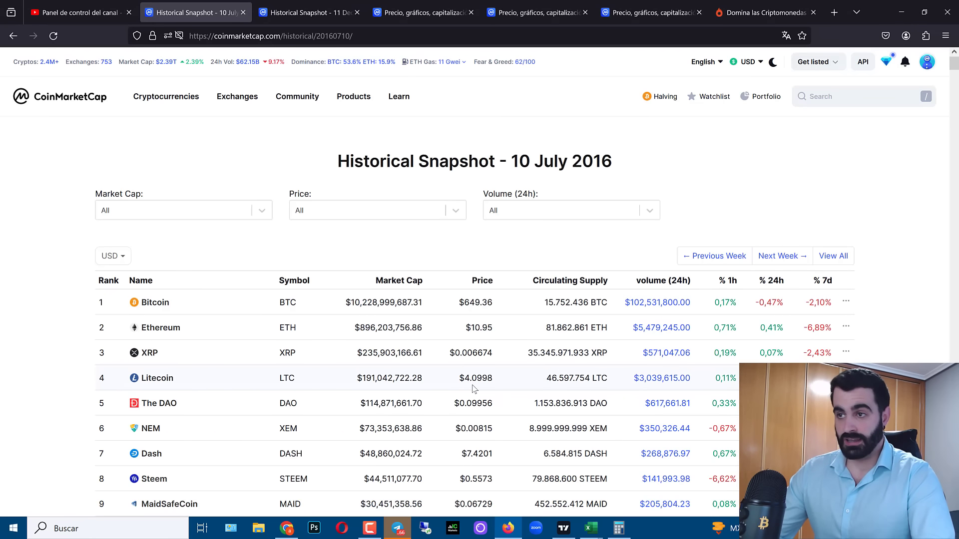
click(619, 528)
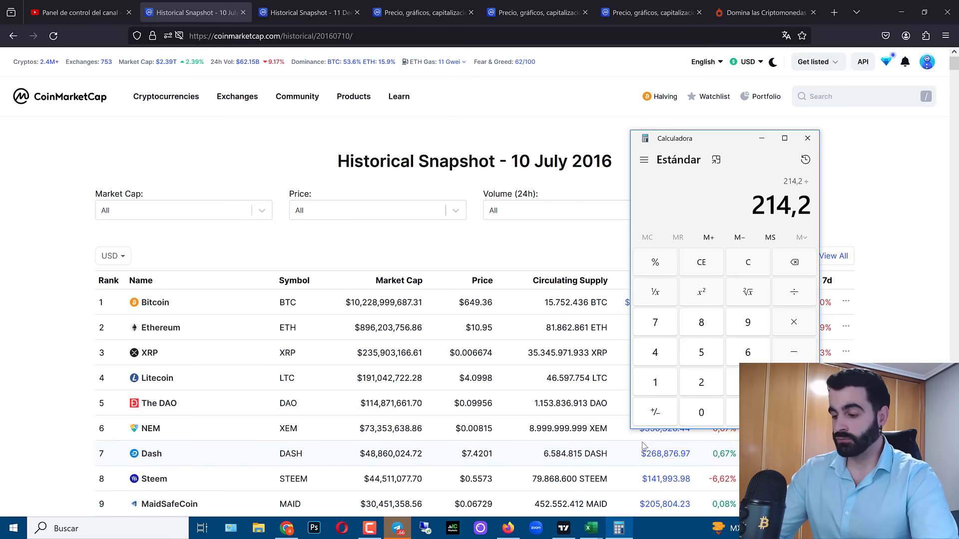
text(4,09)
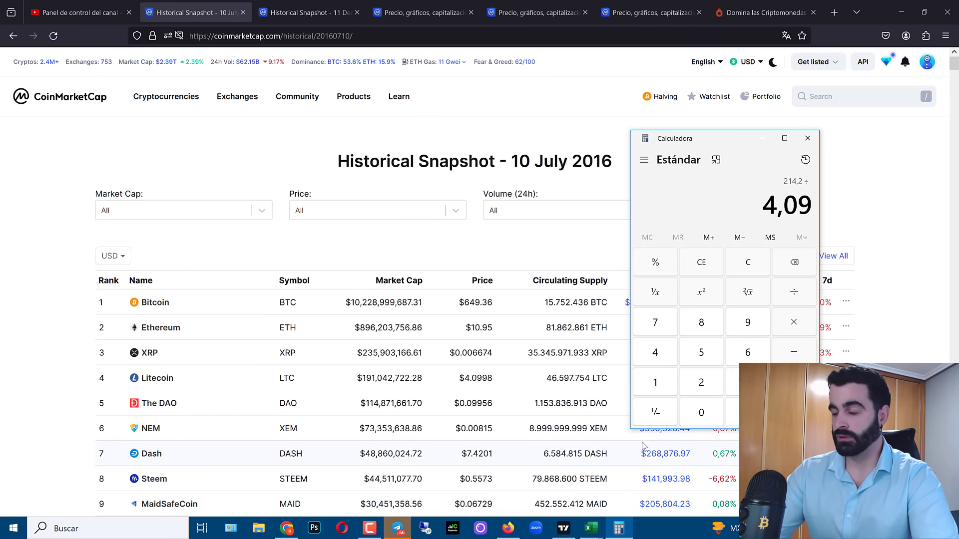
key(Return)
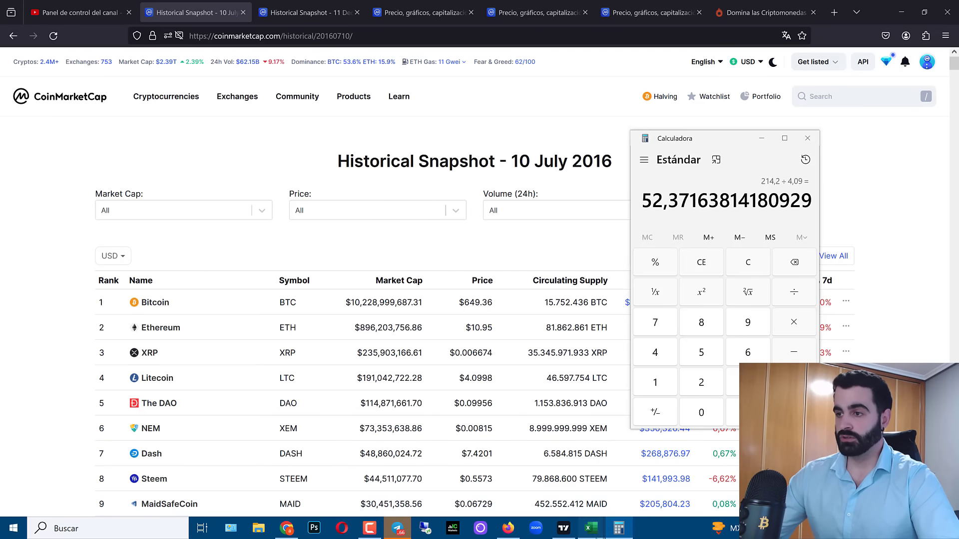
Compare the calculated multiplication with Litecoin's entry in the TOP MC 2016 table of Bullrun 200.xlsx, and close Calculator
mouse_move(591, 527)
click(681, 502)
scroll(682, 502, right, 5)
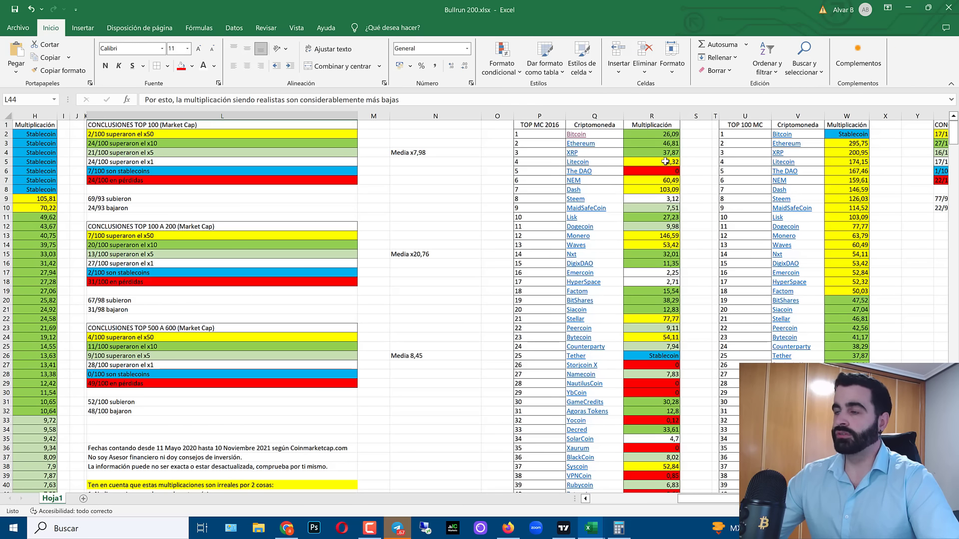
click(618, 528)
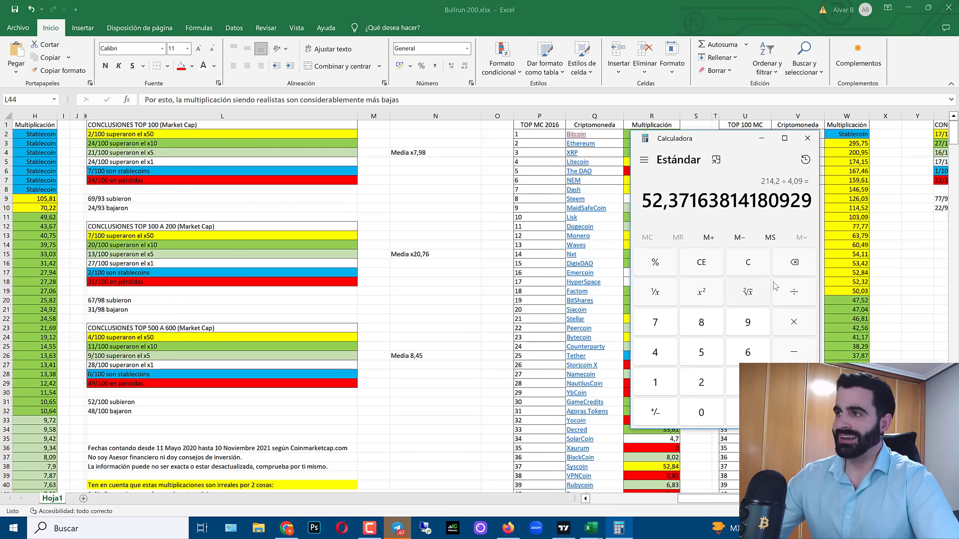
click(808, 138)
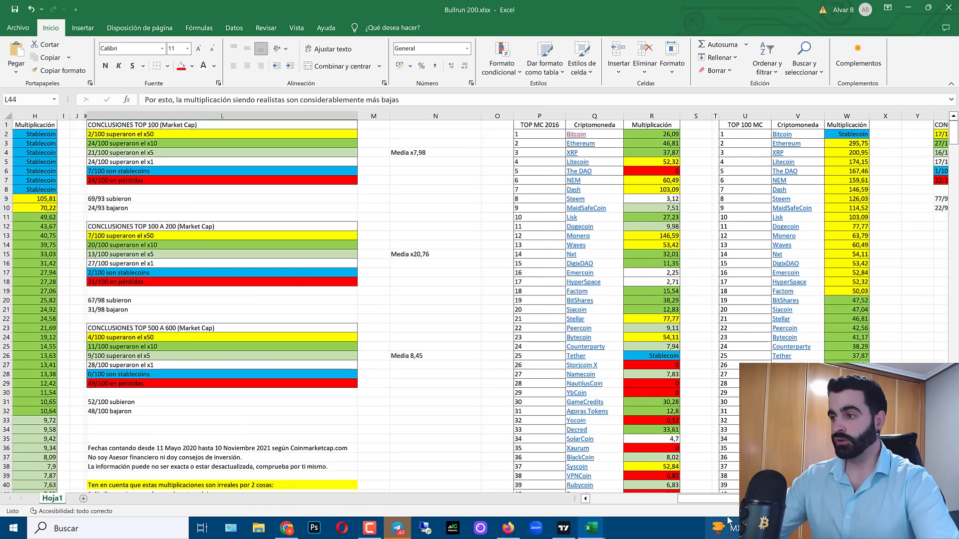
Examine the 2020 multiplication tables for the top 200 cryptocurrencies, from Bitcoin down to rank 200
drag(699, 499, 585, 498)
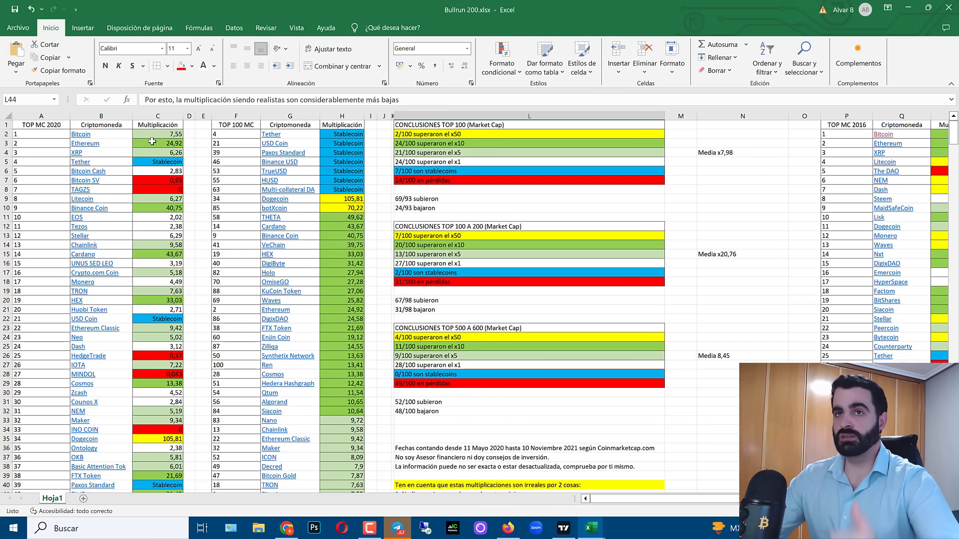
scroll(172, 163, down, 16)
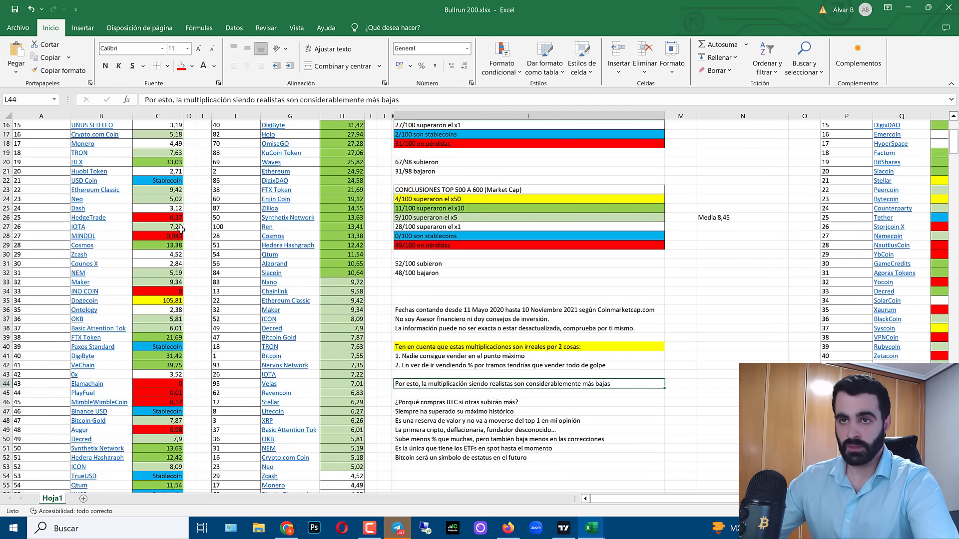
scroll(178, 276, down, 19)
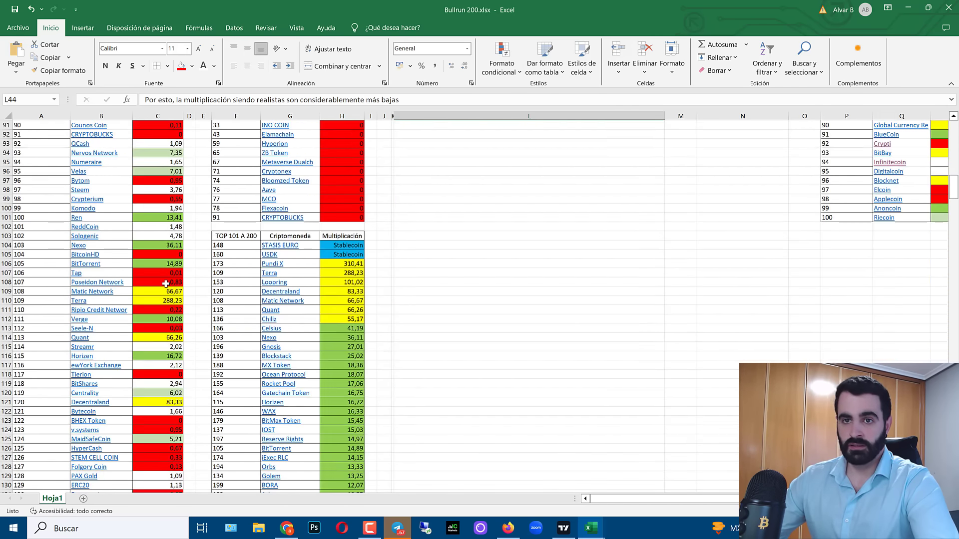
scroll(166, 284, down, 15)
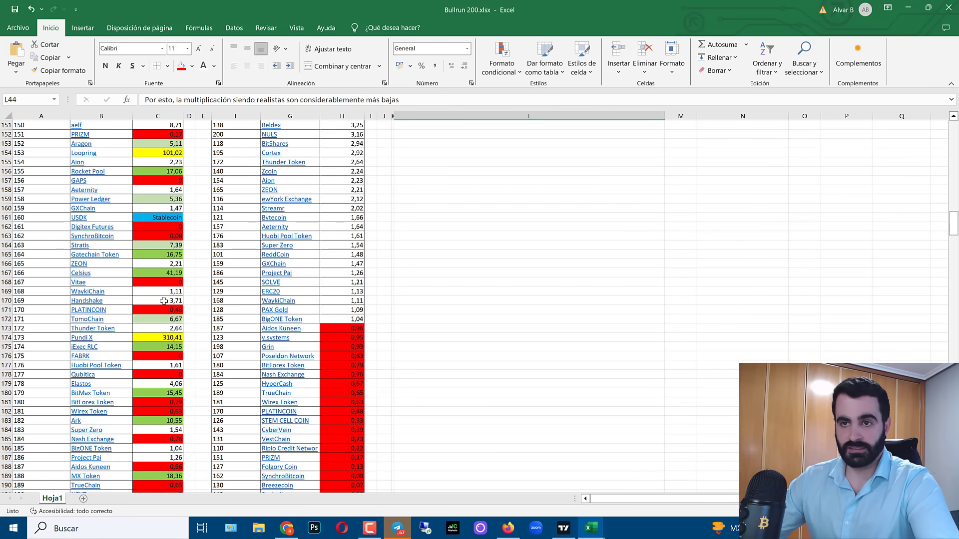
scroll(164, 301, down, 12)
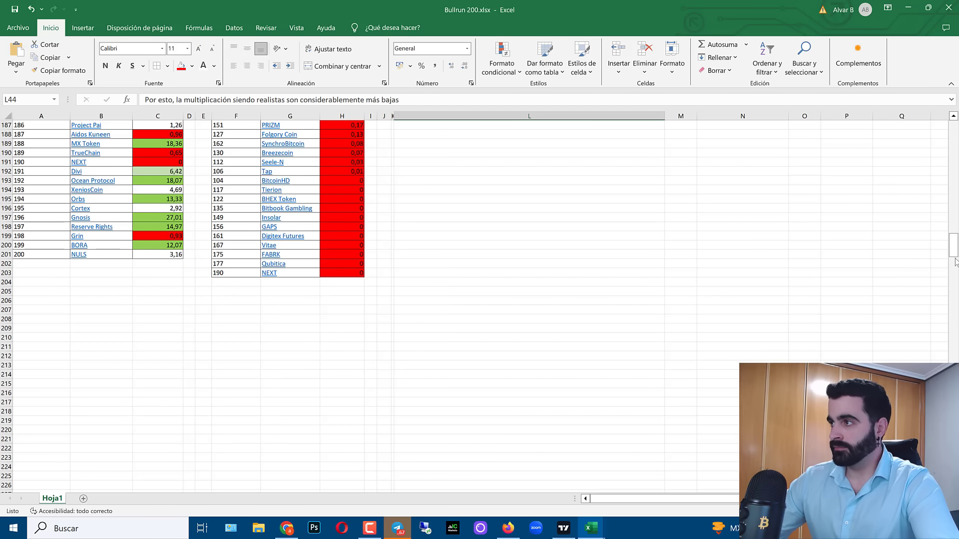
Examine the multiplications of the cryptocurrencies ranked 500 to 600 in the 2020 tables
drag(953, 246, 957, 296)
drag(953, 245, 953, 244)
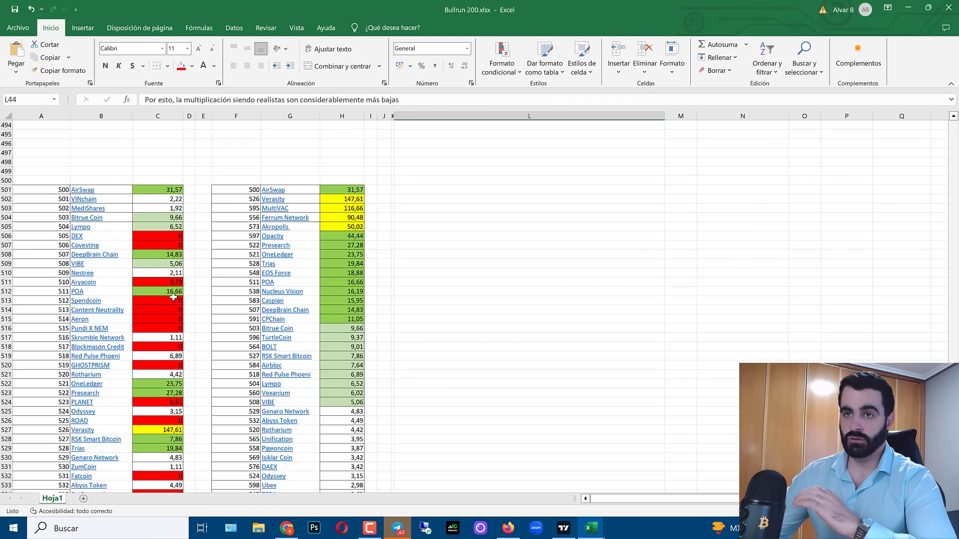
scroll(185, 302, down, 8)
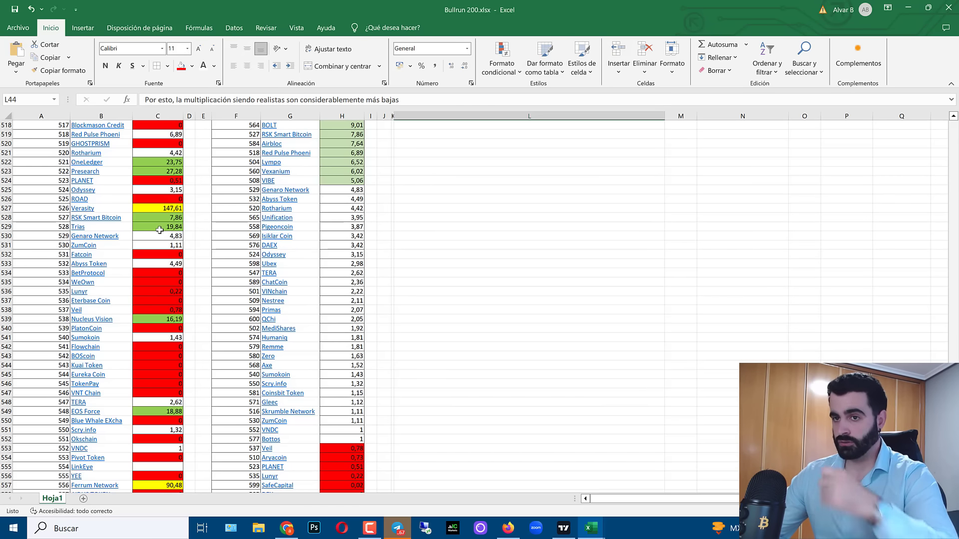
scroll(331, 293, down, 3)
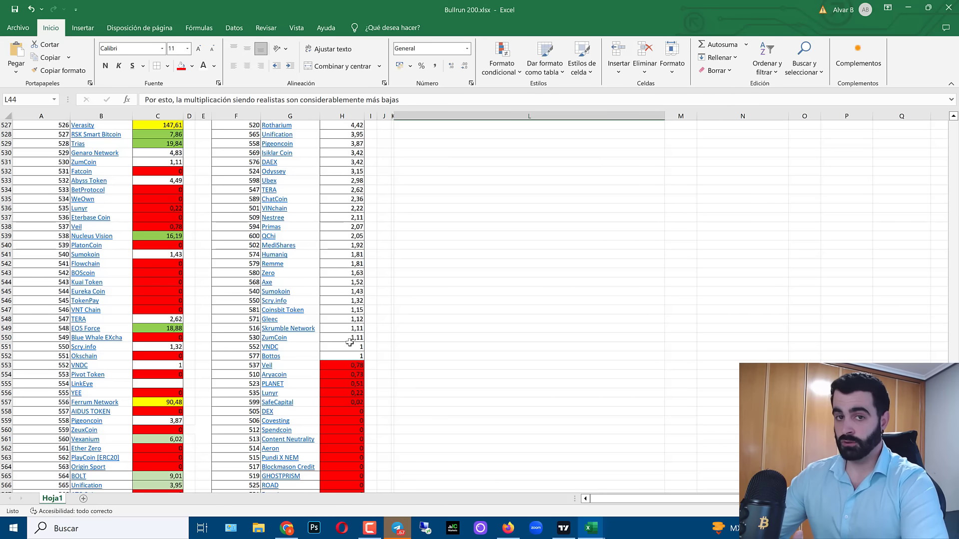
Examine the remaining ranks 500 to 600, the notes below the 2020 conclusions, and the top 100's average multiplication
scroll(351, 349, down, 9)
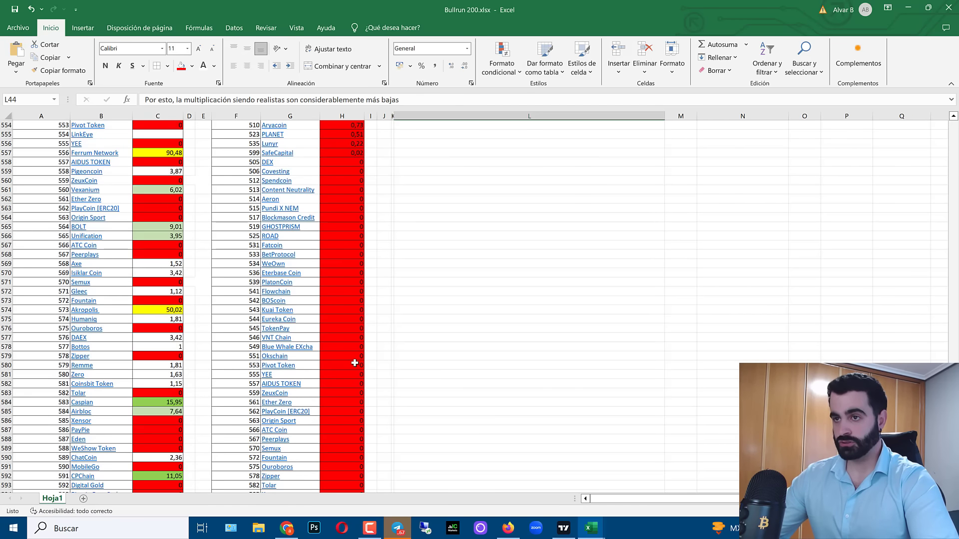
drag(952, 379, 952, 131)
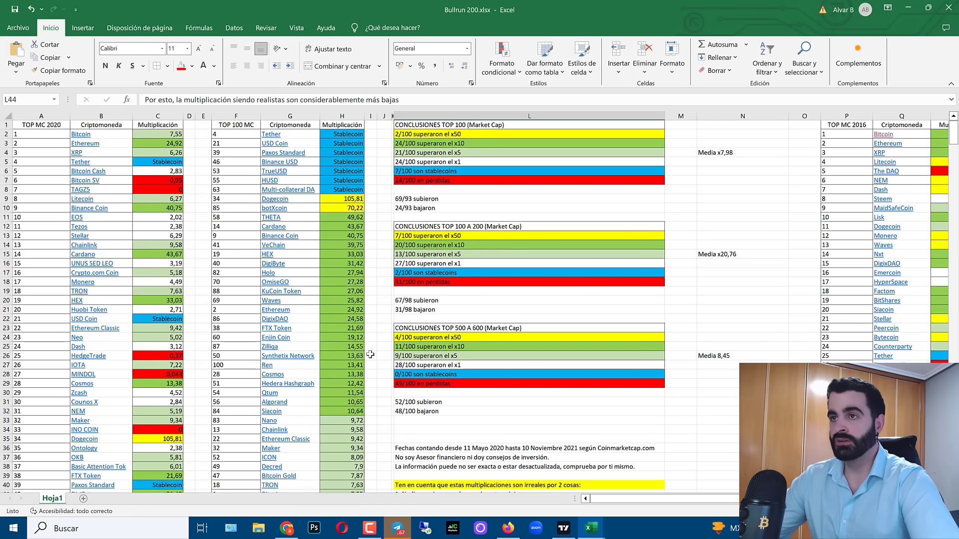
scroll(370, 354, down, 13)
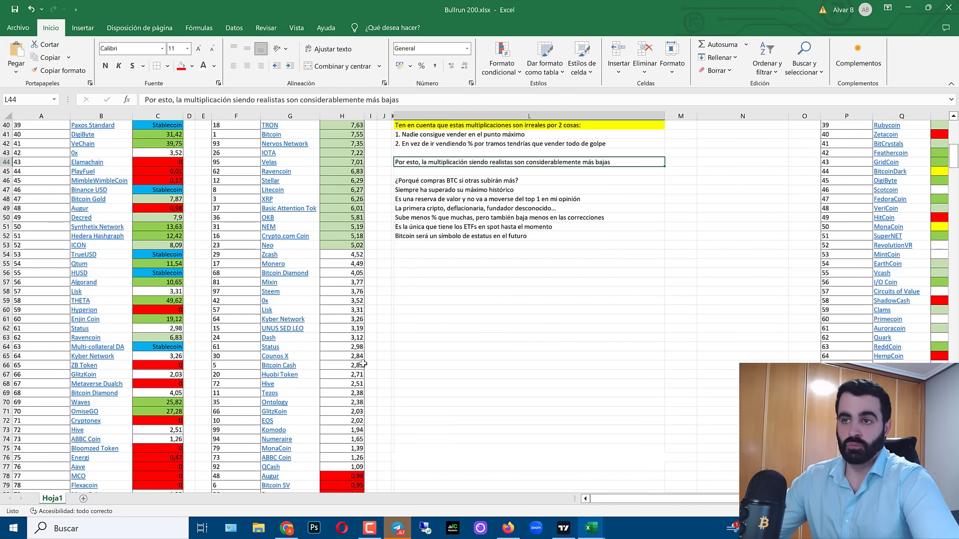
scroll(363, 364, up, 13)
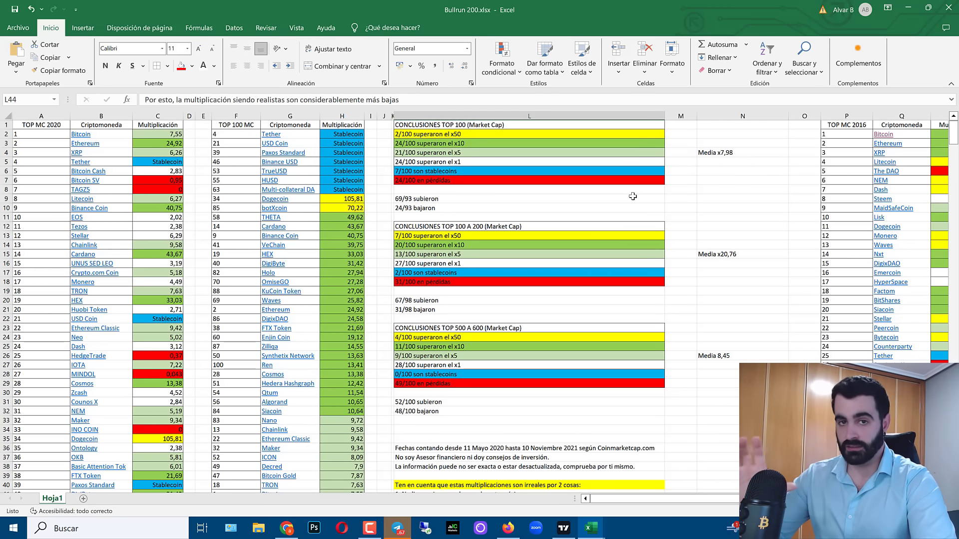
click(719, 154)
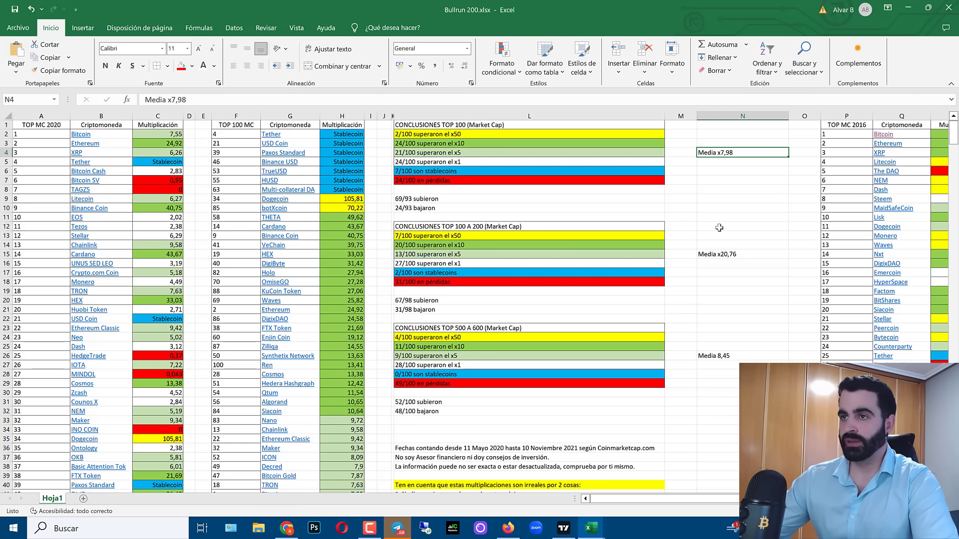
Examine Bitcoin's bull run from May 2020 to November 2021 in TradingView, and return to Bullrun 200.xlsx
click(563, 528)
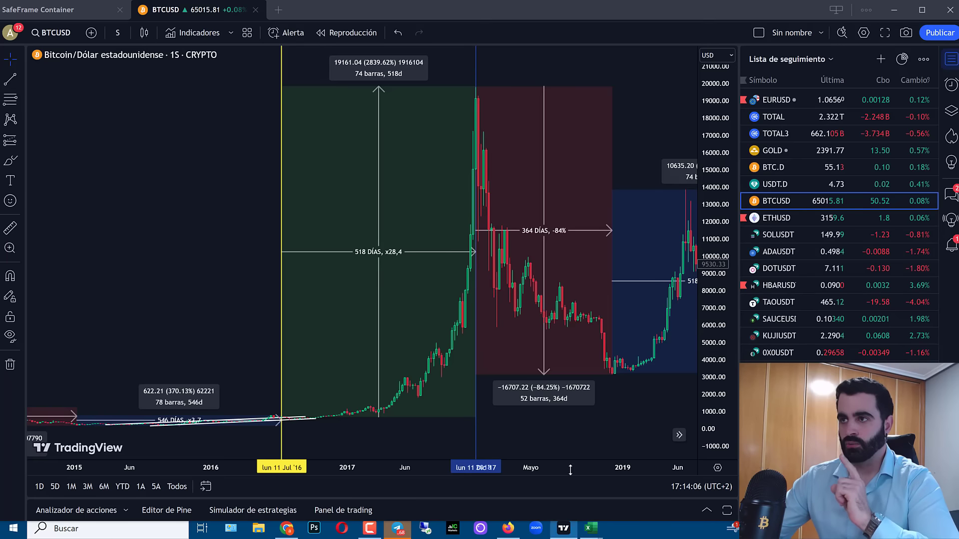
drag(569, 400, 462, 224)
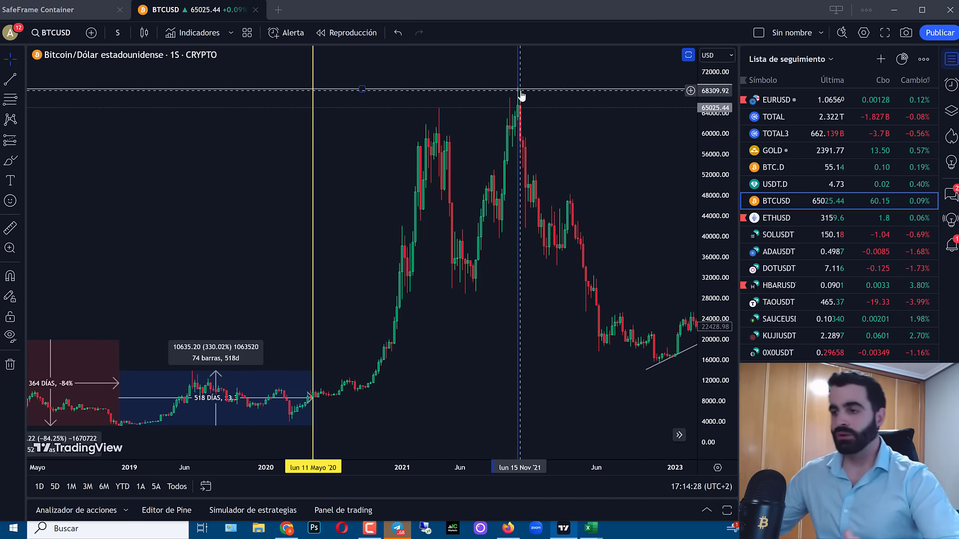
mouse_move(591, 530)
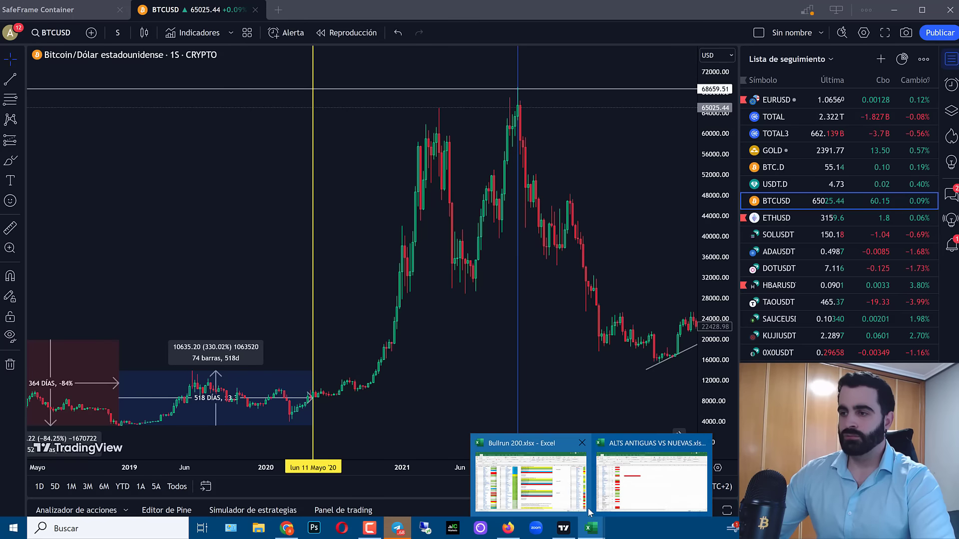
click(572, 487)
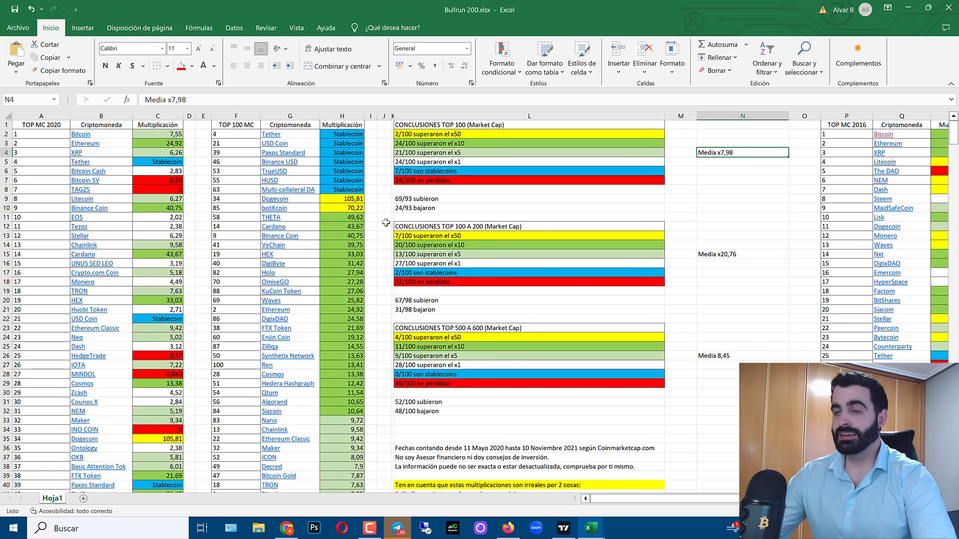
Compare the best 2020 top 100 multiplications with the loss counts in the conclusions for ranks 1–100, 100–200 and 500–600
click(351, 218)
mouse_move(356, 227)
mouse_down()
mouse_move(356, 245)
mouse_move(356, 231)
mouse_up()
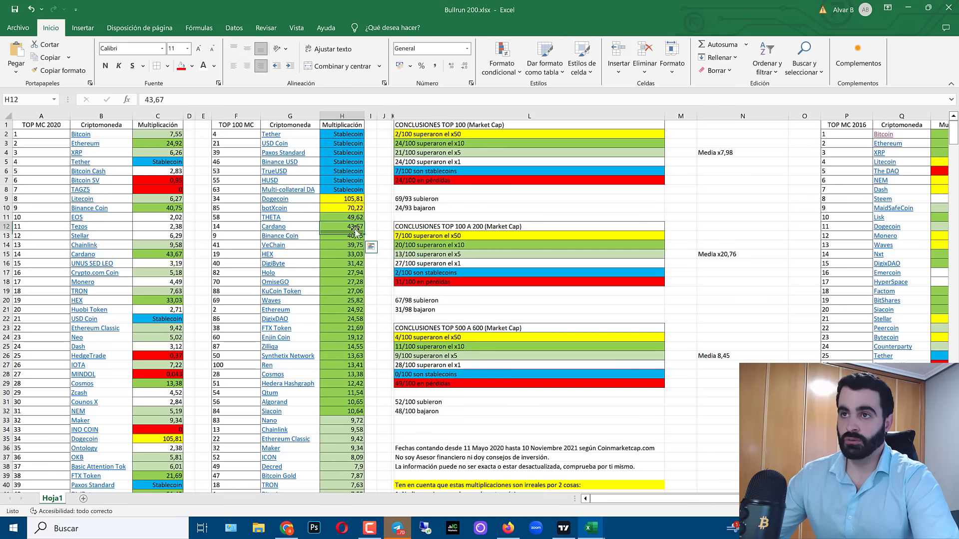
click(354, 228)
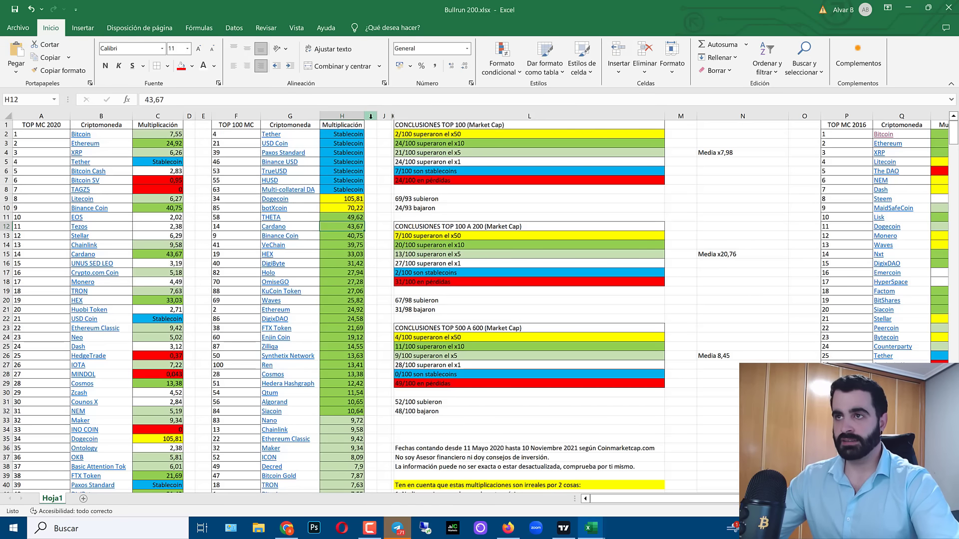
click(406, 182)
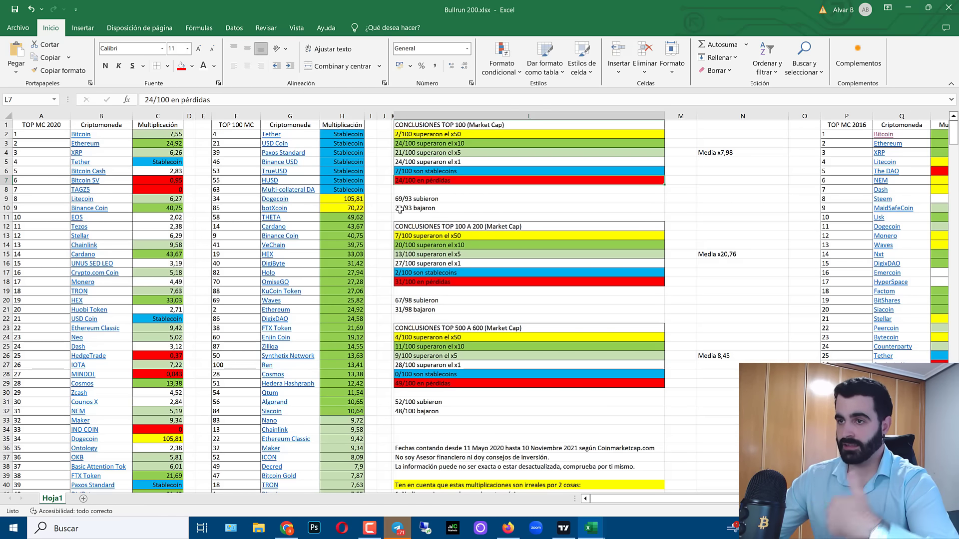
click(418, 281)
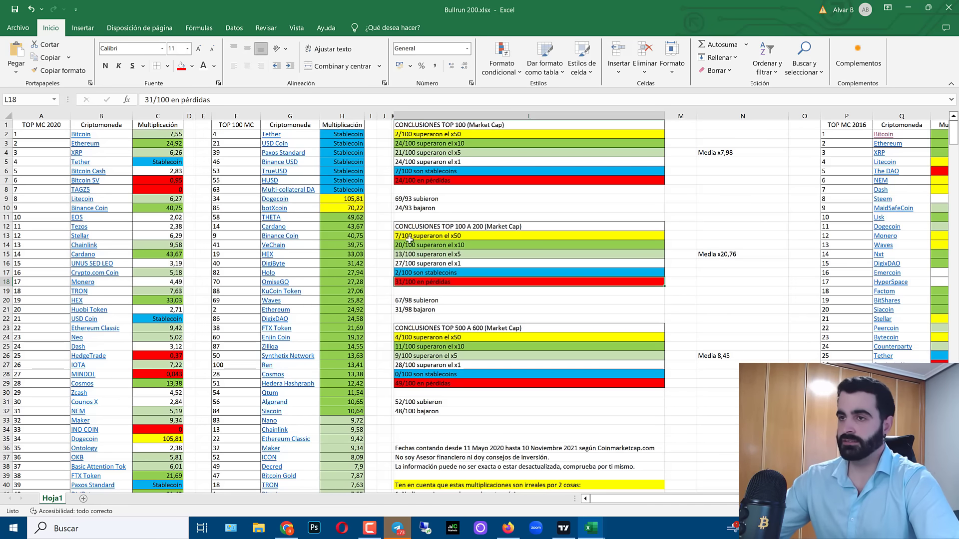
scroll(502, 287, down, 1)
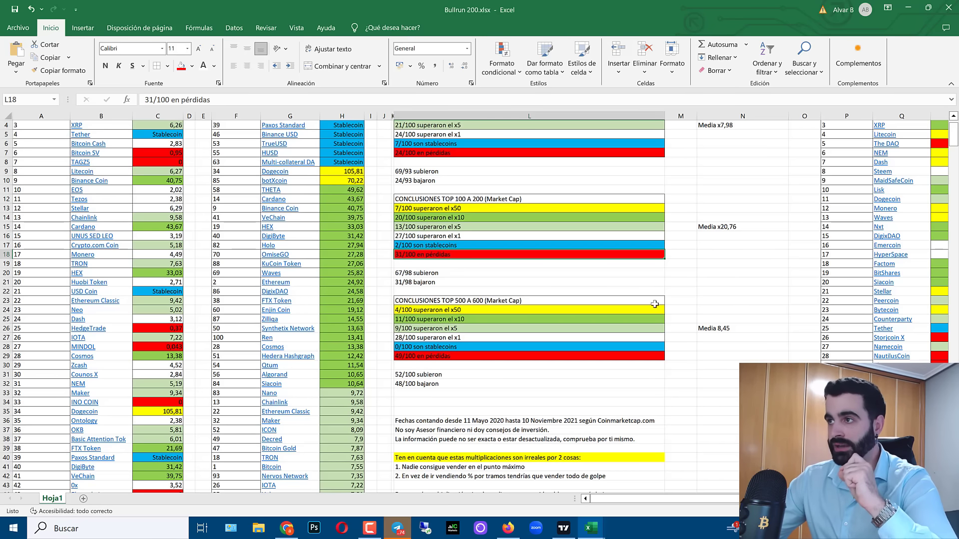
scroll(699, 280, up, 1)
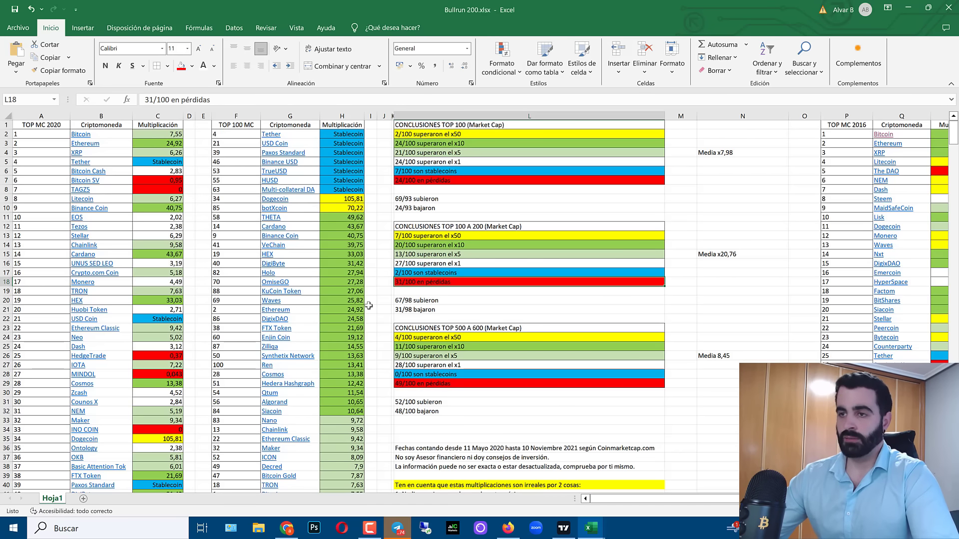
Bring up the TOP MC 2016 tables, and compare Bitcoin's 2016–2017 and 2020–2021 bull runs on its TradingView chart
drag(619, 499, 760, 492)
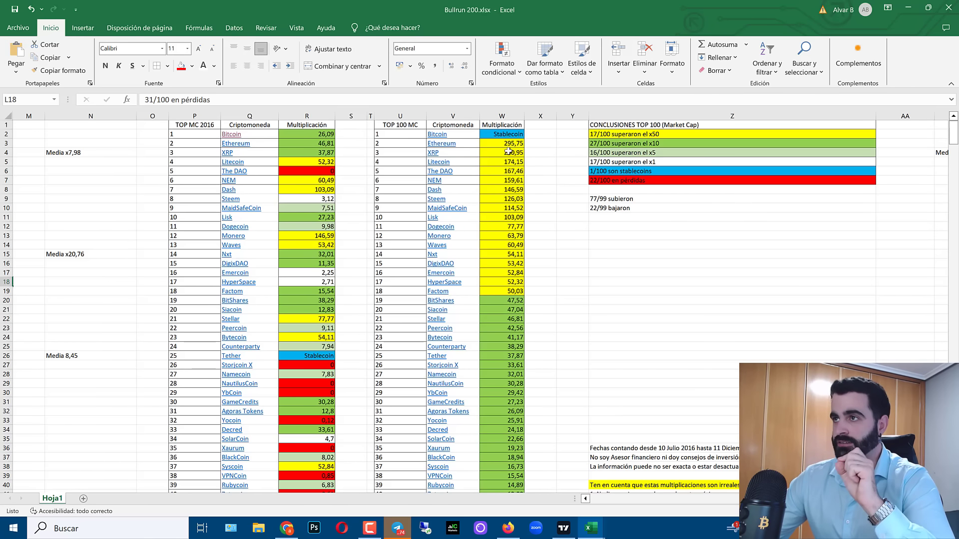
click(563, 528)
scroll(279, 258, down, 4)
scroll(280, 258, up, 5)
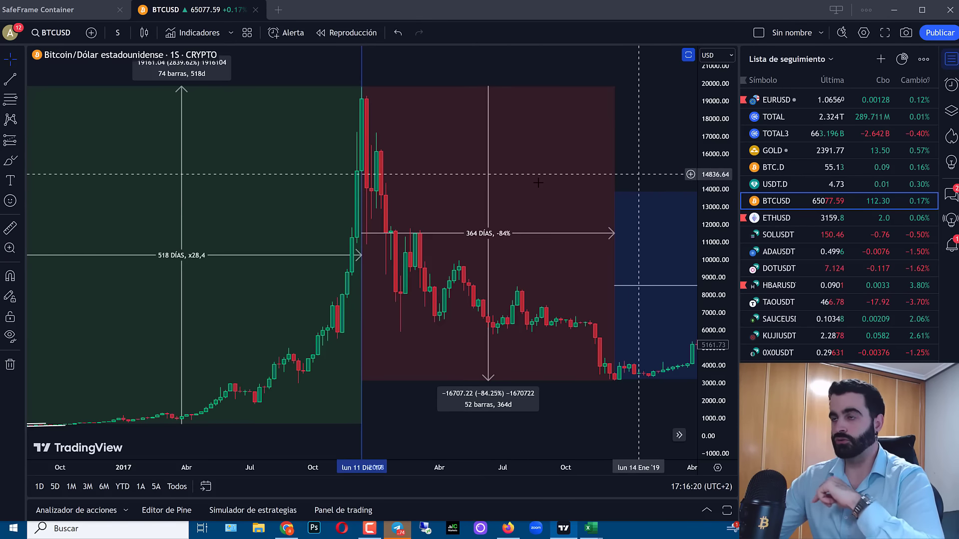
scroll(492, 165, right, 10)
drag(492, 150, 367, 124)
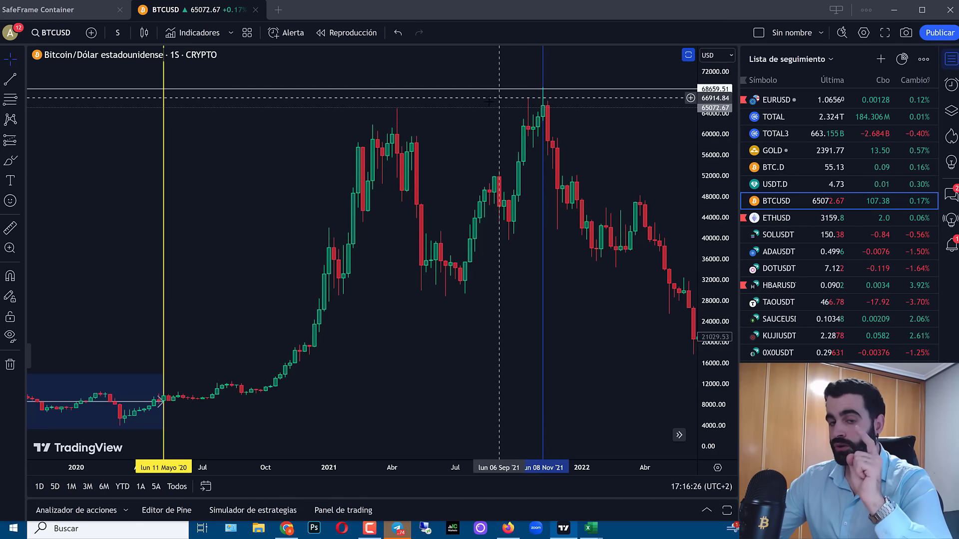
scroll(326, 249, left, 10)
scroll(326, 249, up, 5)
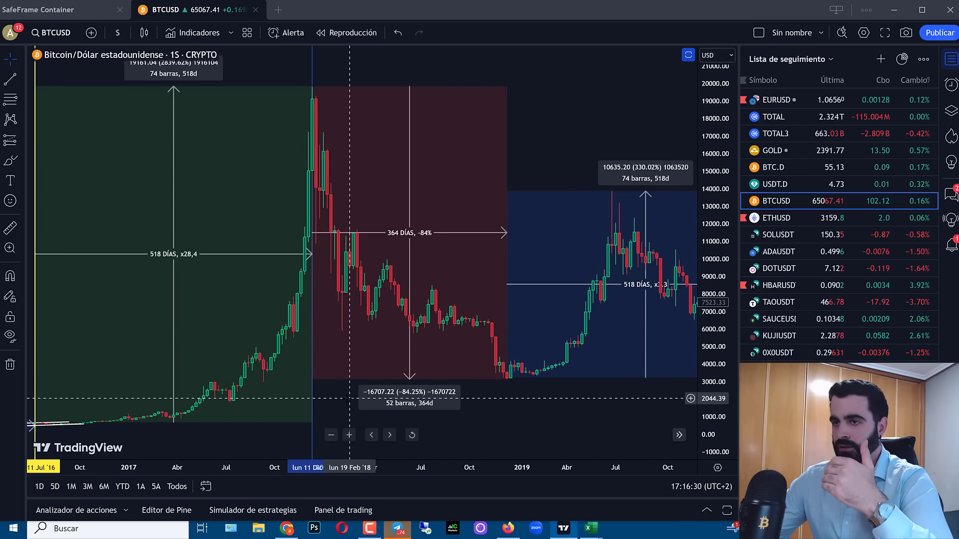
drag(350, 377, 516, 374)
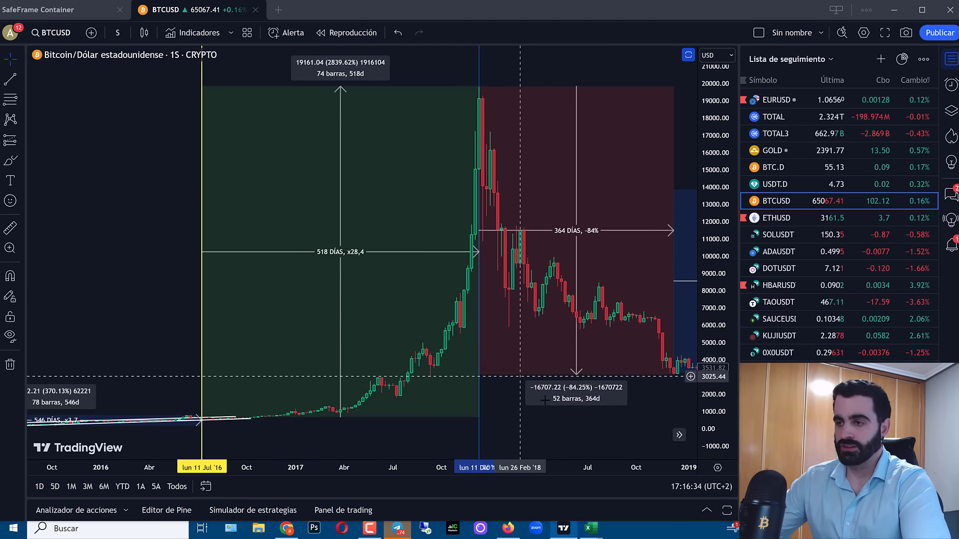
Switch back to Bullrun 200.xlsx and examine the 2016 multiplication tables and top 100 conclusions down to rank 100
mouse_move(589, 528)
click(574, 510)
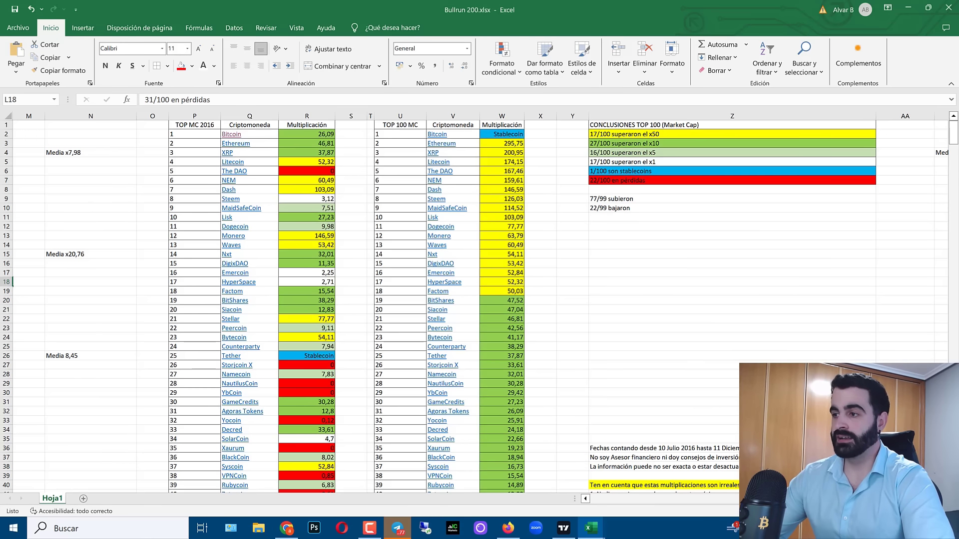
scroll(447, 180, right, 1)
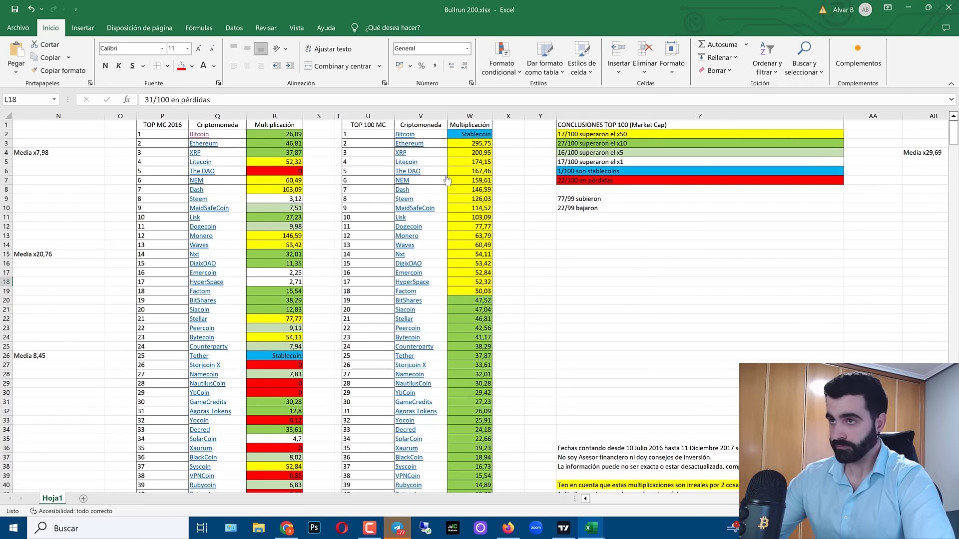
scroll(427, 197, down, 2)
scroll(426, 197, up, 2)
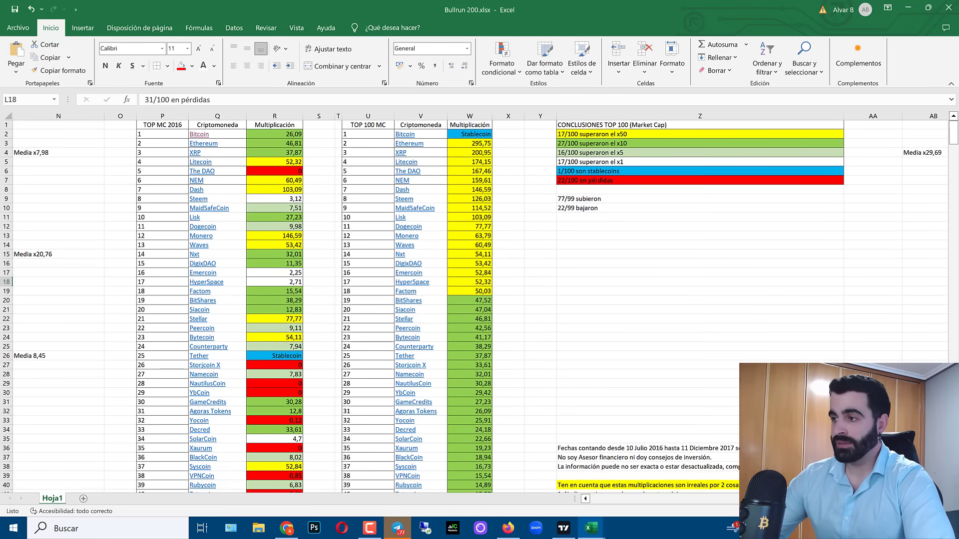
scroll(477, 304, right, 1)
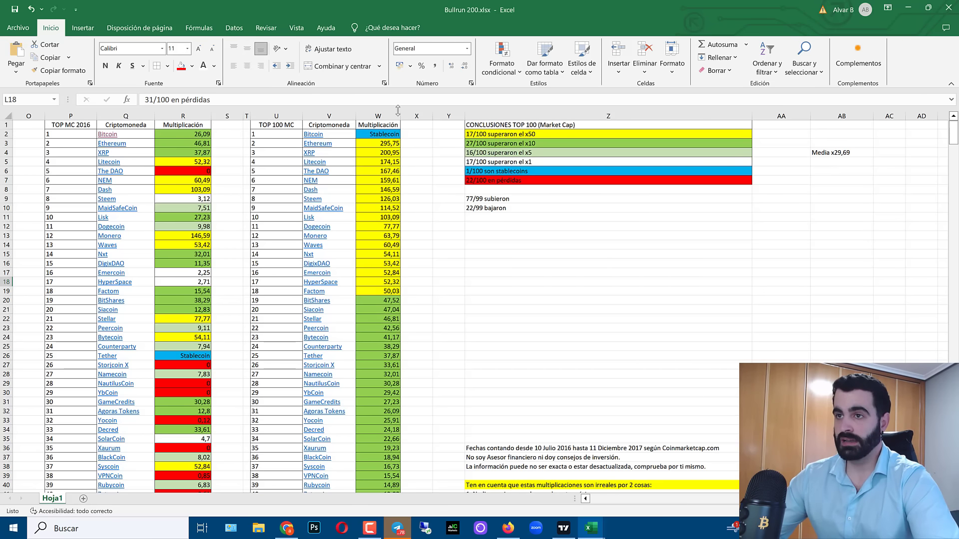
drag(393, 143, 394, 437)
click(428, 401)
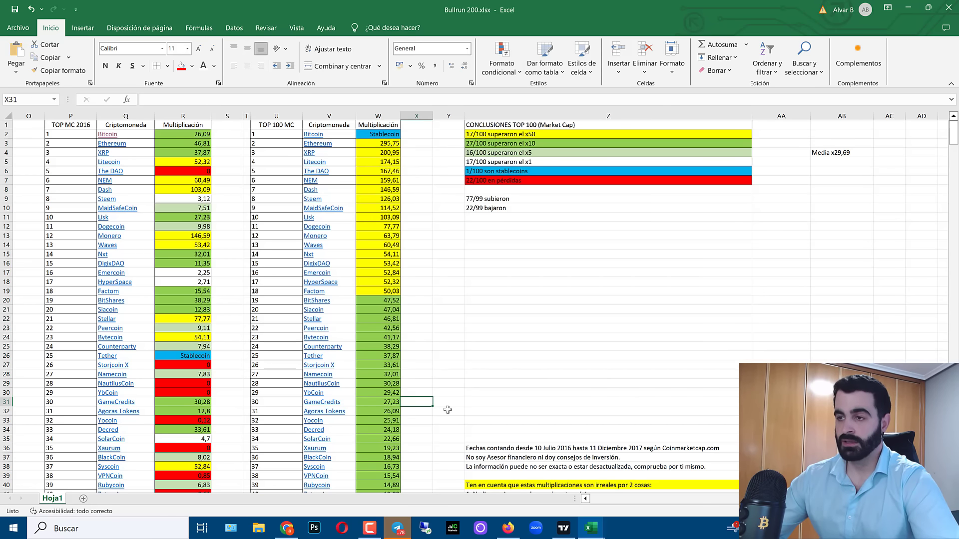
scroll(449, 406, down, 7)
scroll(456, 402, down, 16)
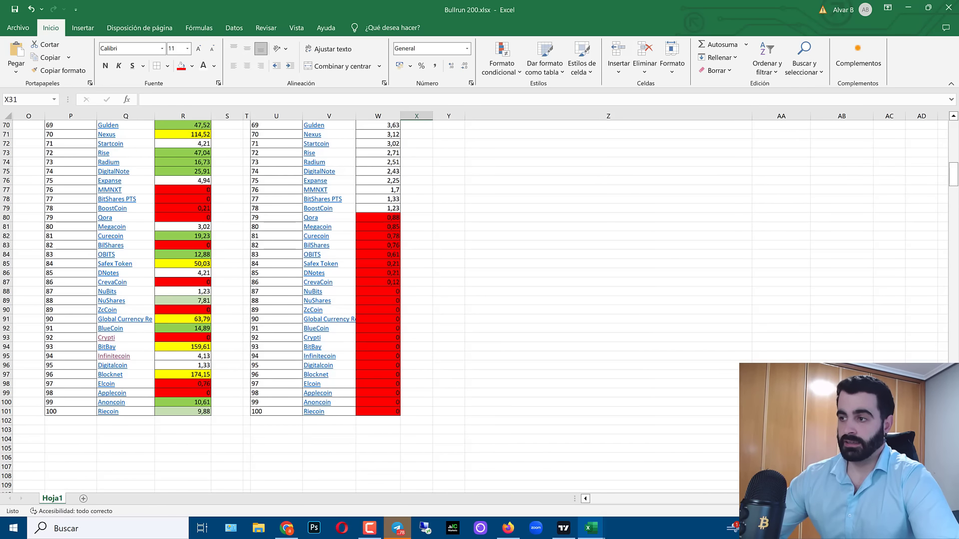
Return to the start of the 2020 tables and review the conclusions for each market-cap group
scroll(670, 513, left, 1)
scroll(581, 501, left, 10)
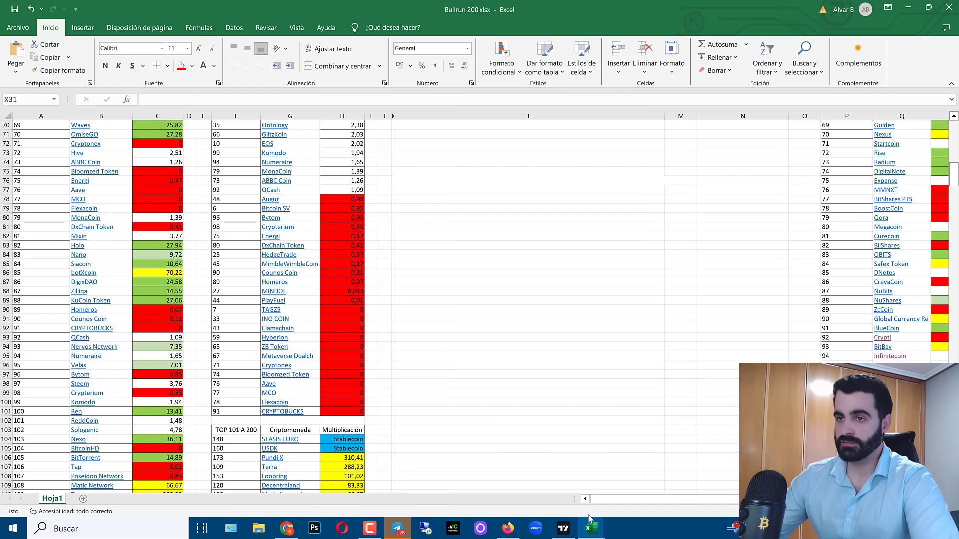
scroll(412, 350, up, 20)
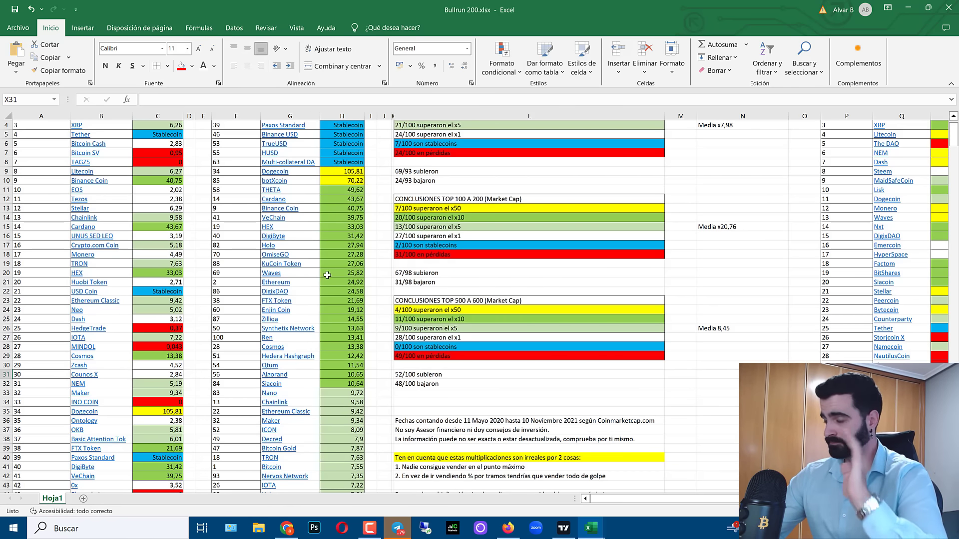
scroll(313, 275, up, 1)
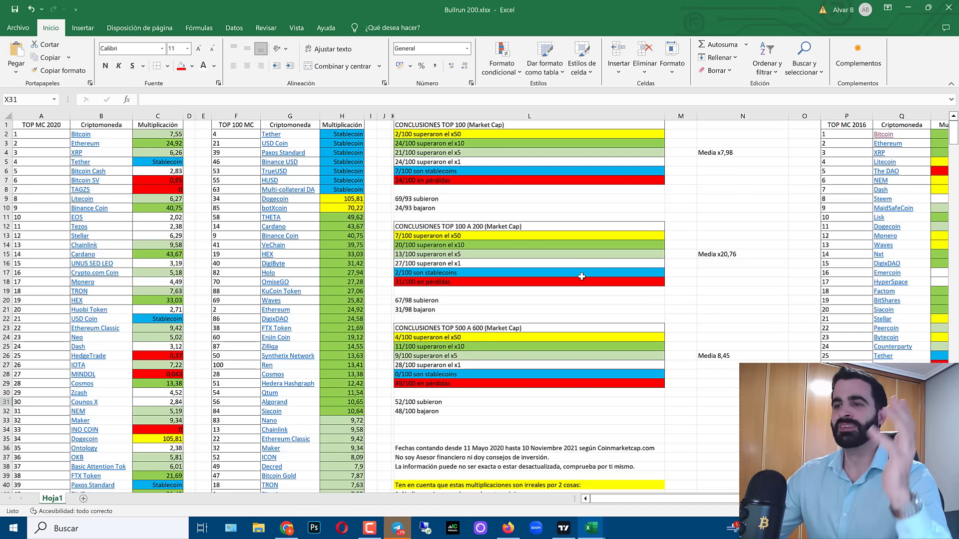
Read the 2020 notes on the dates used, the financial disclaimer, data accuracy and why the multiplications are unrealistic
scroll(581, 432, down, 2)
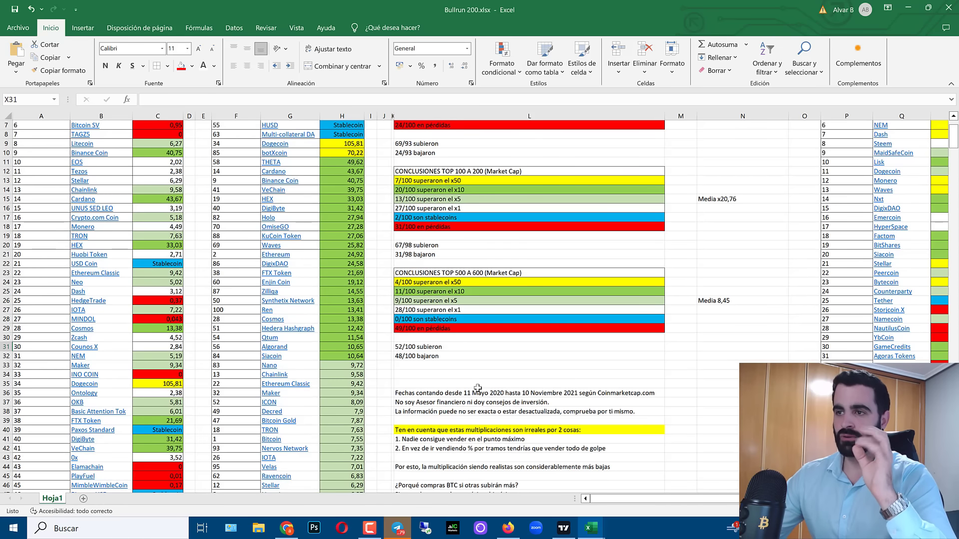
click(467, 394)
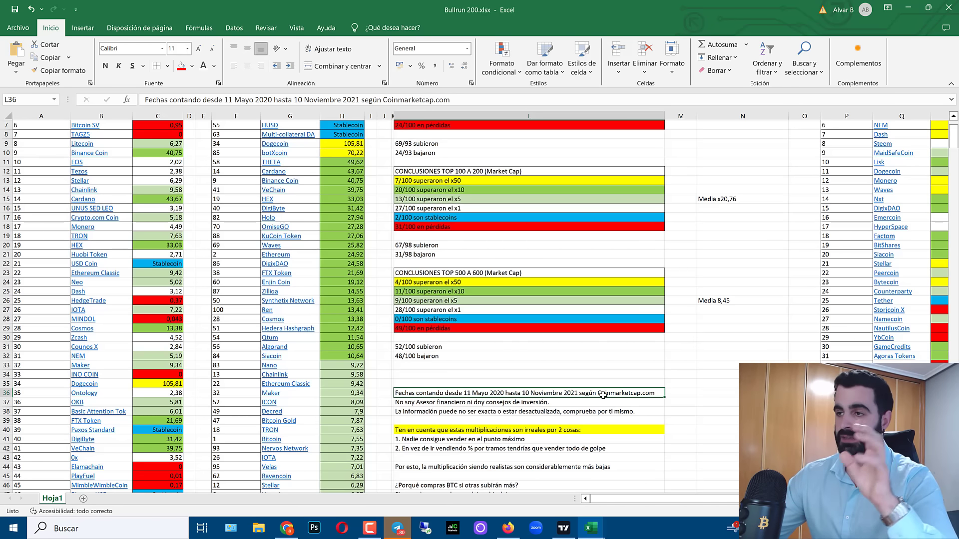
click(472, 403)
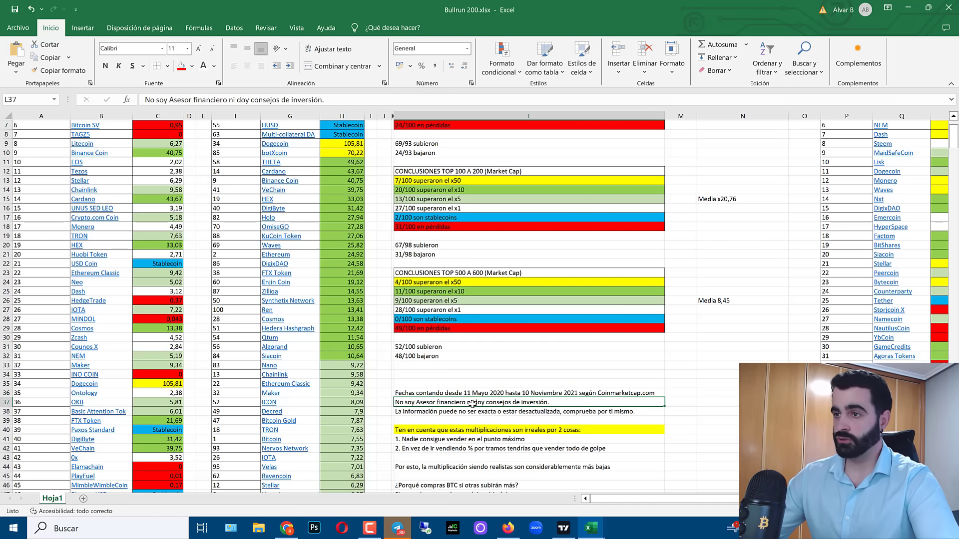
click(494, 412)
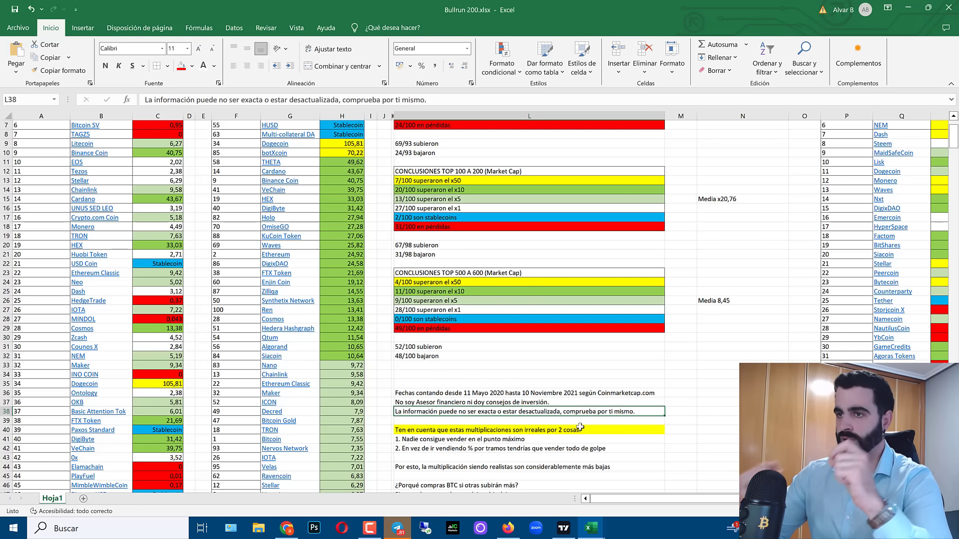
click(580, 427)
scroll(580, 426, down, 1)
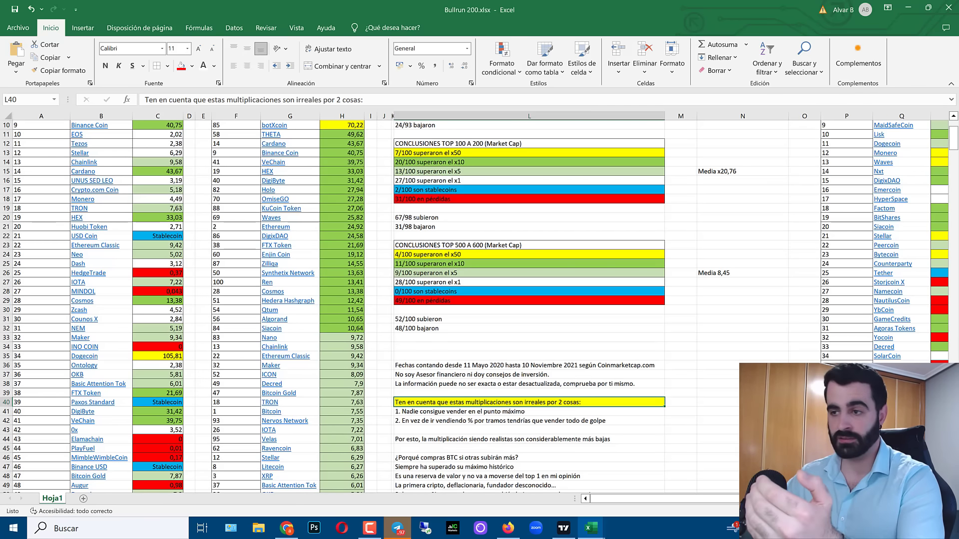
Check Bitcoin's December 2017 peak on its TradingView chart, and return to Bullrun 200.xlsx to read the note about selling everything at once
click(563, 527)
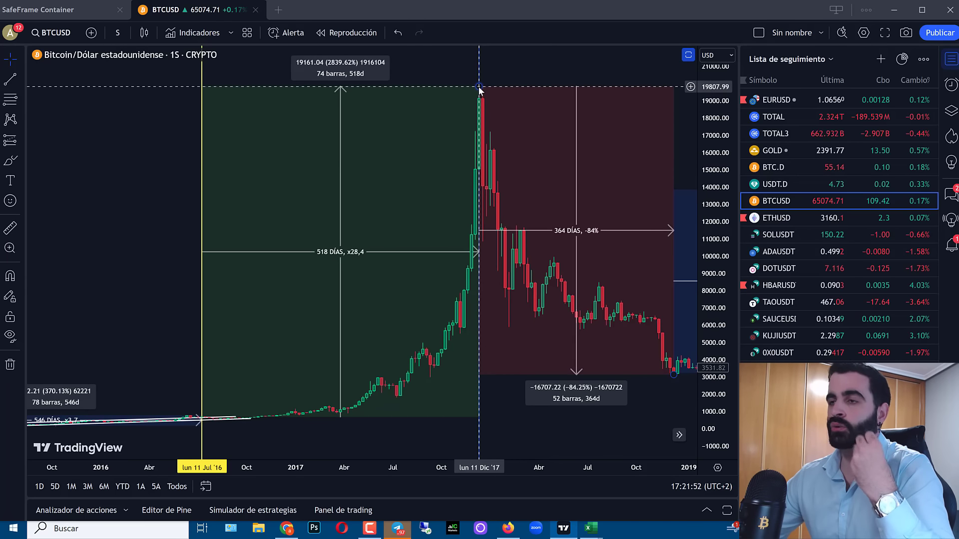
mouse_move(589, 528)
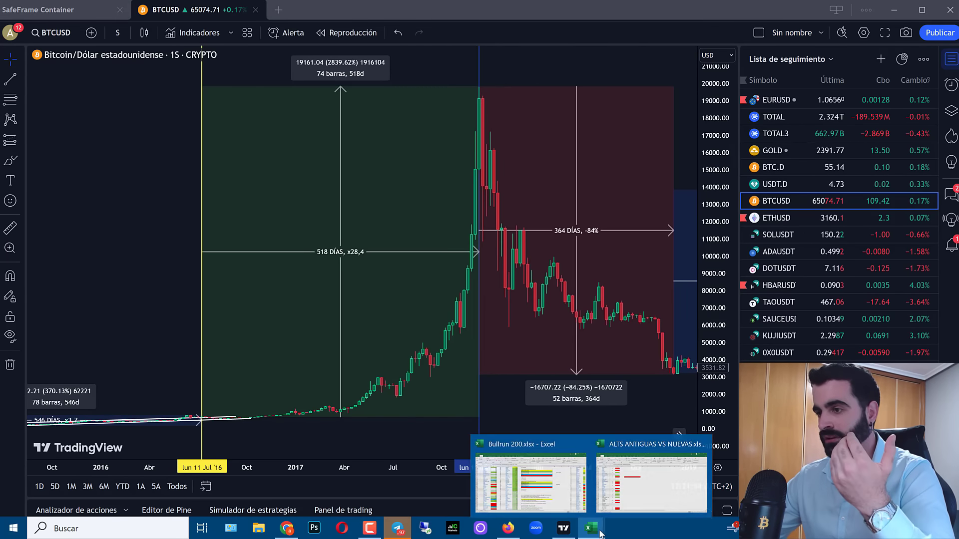
click(531, 482)
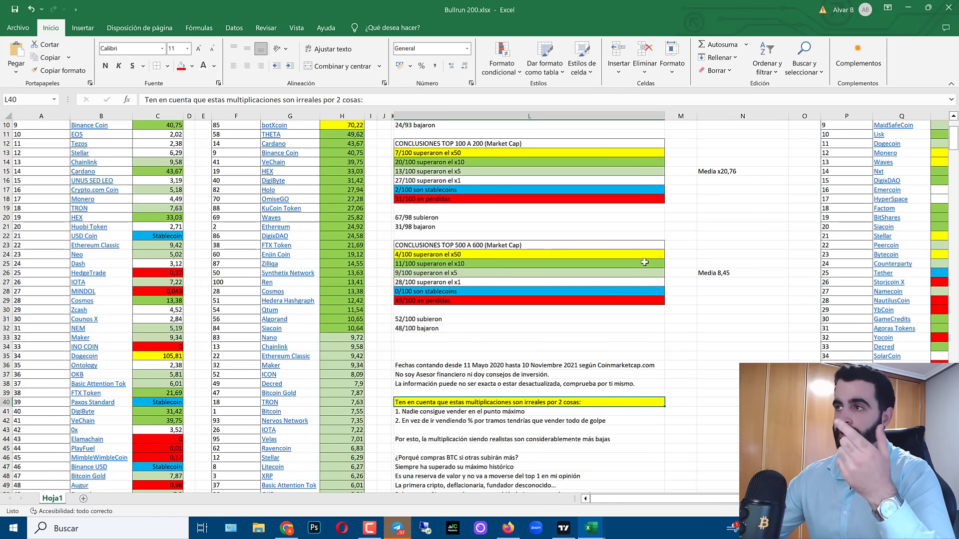
scroll(643, 263, up, 3)
scroll(597, 377, down, 2)
click(539, 448)
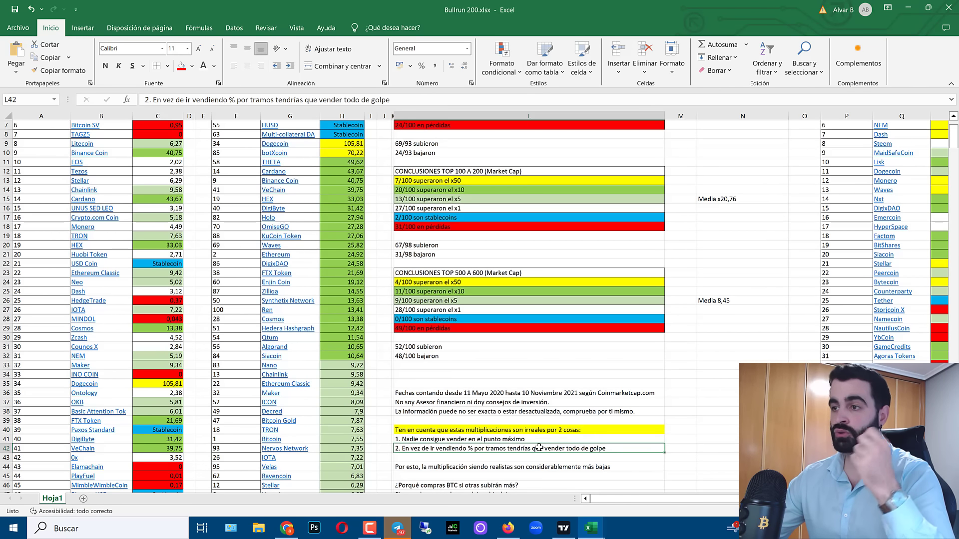
scroll(533, 447, down, 2)
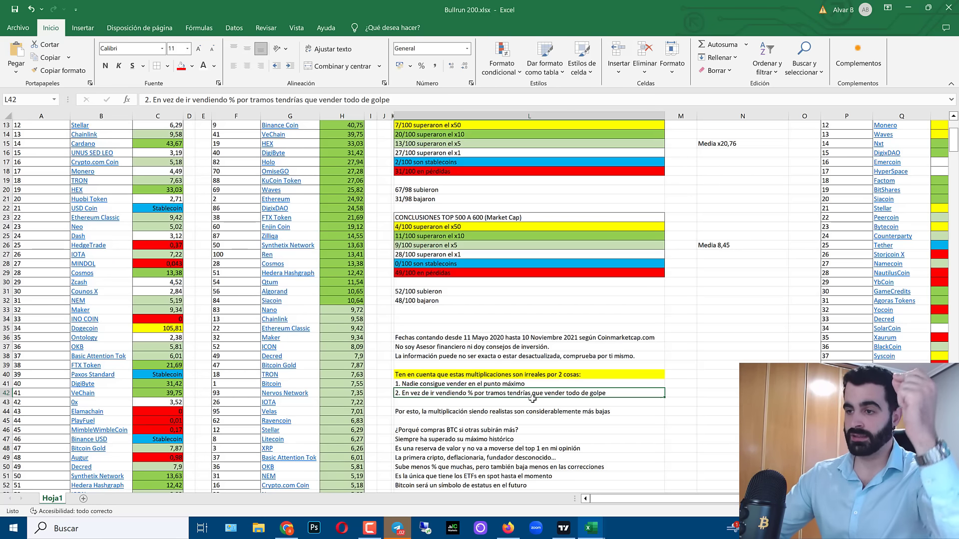
Switch to TradingView, bring up the CKBUSDT chart, and measure the fall from the recent high to the current price
click(563, 528)
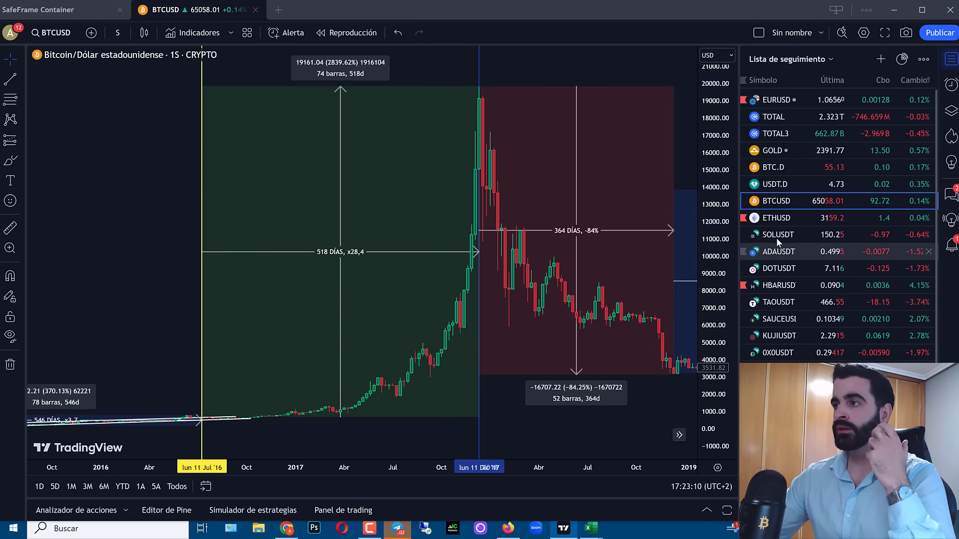
scroll(804, 313, down, 3)
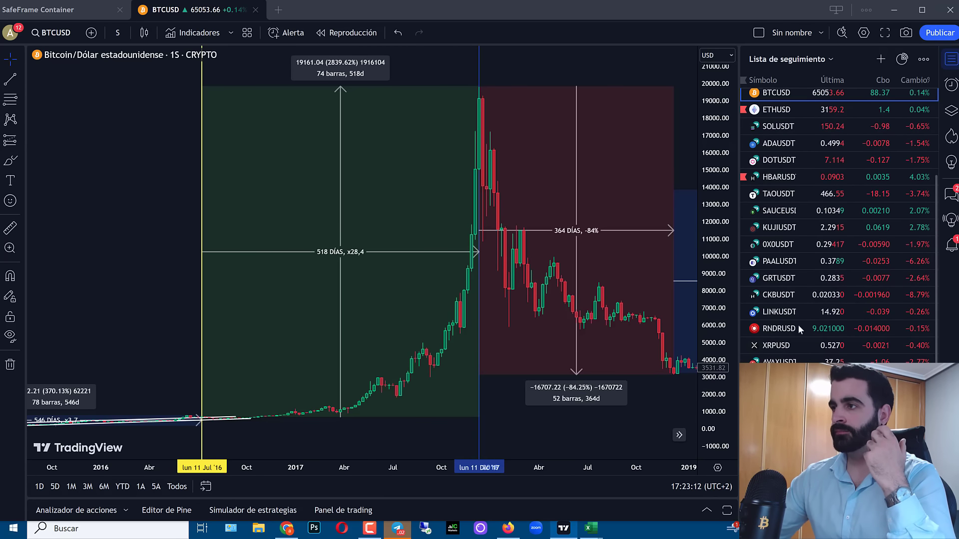
click(779, 293)
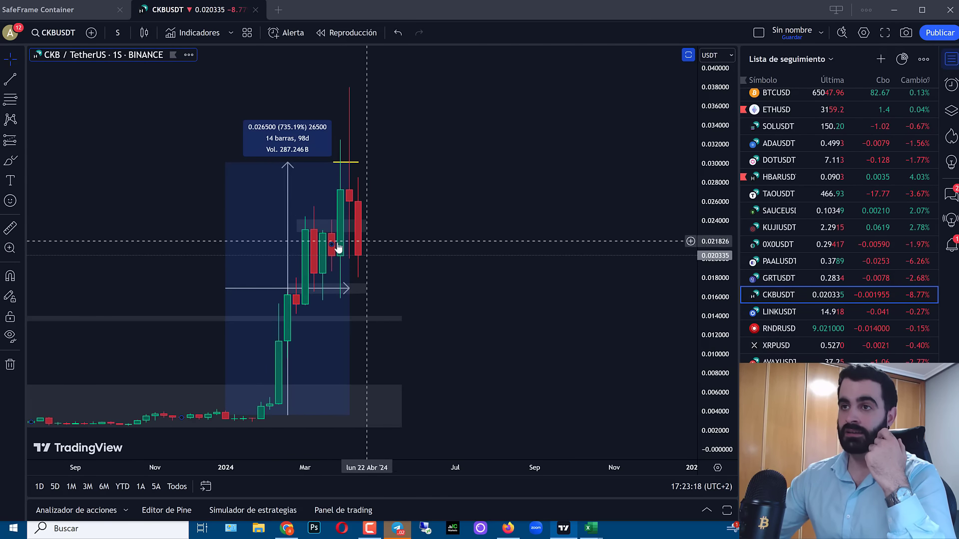
click(10, 228)
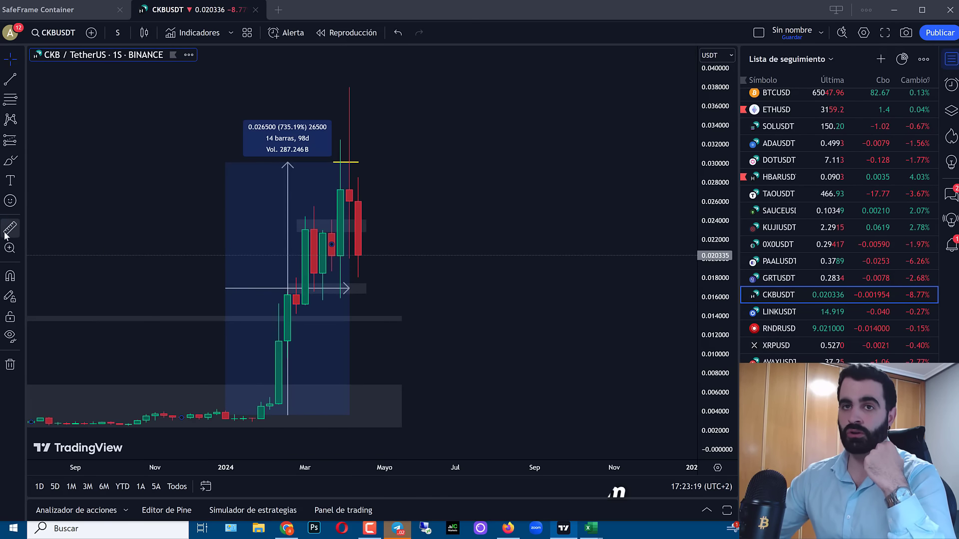
click(358, 164)
click(393, 255)
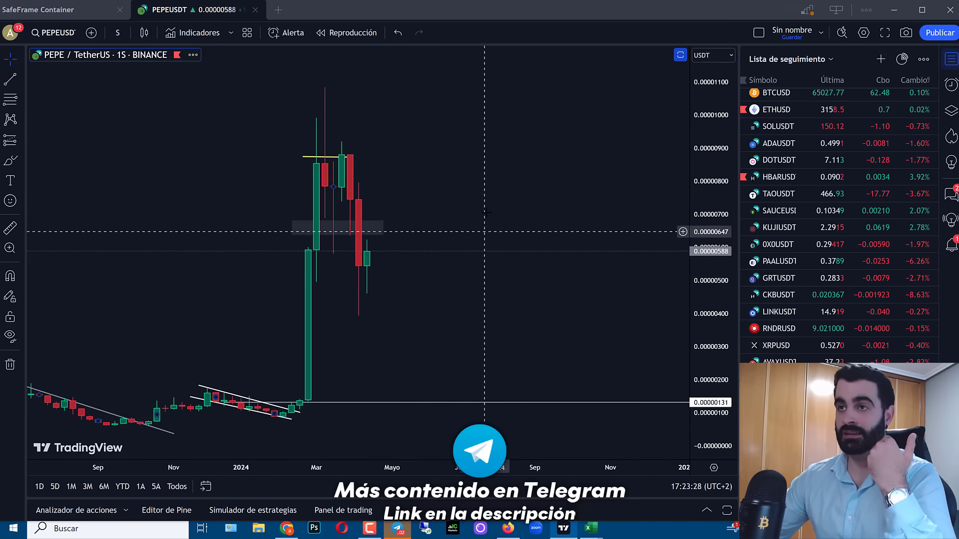
On the PEPEUSDT chart, measure the fall from the yellow line at the recent high to the current price, and clear the measurement
scroll(484, 231, down, 3)
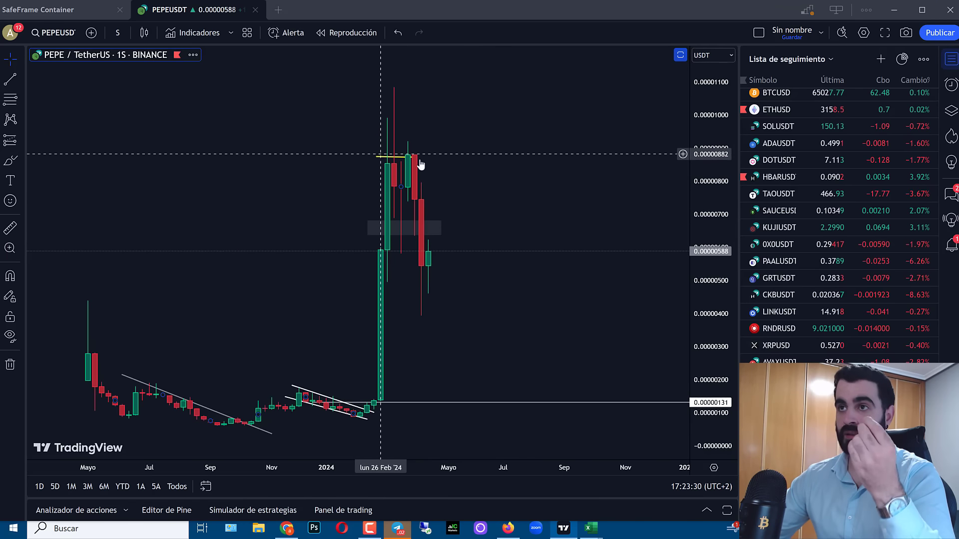
click(10, 227)
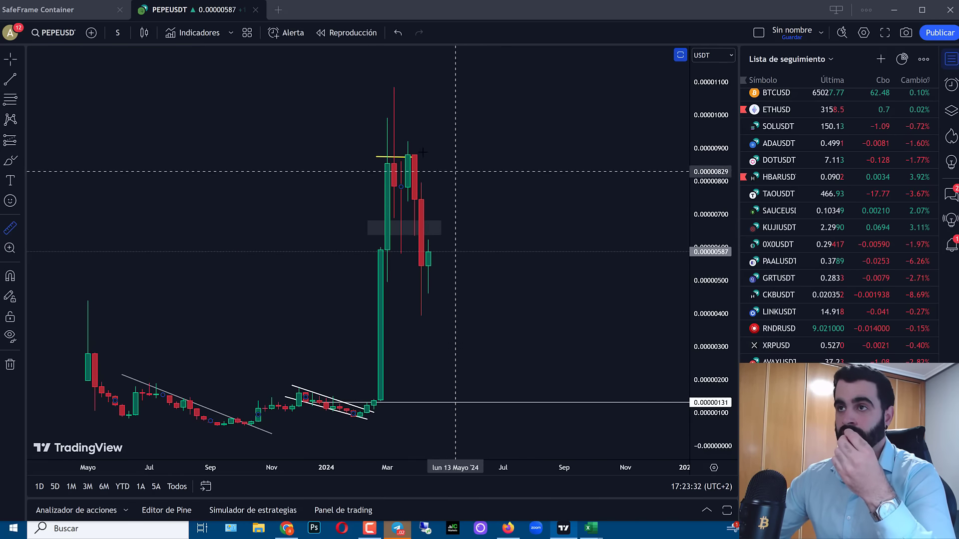
click(408, 156)
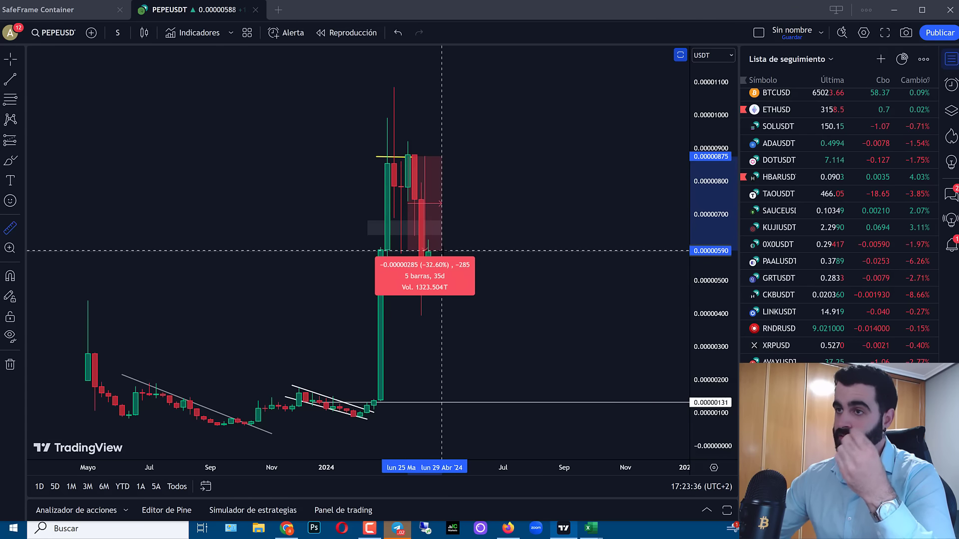
click(442, 250)
click(525, 399)
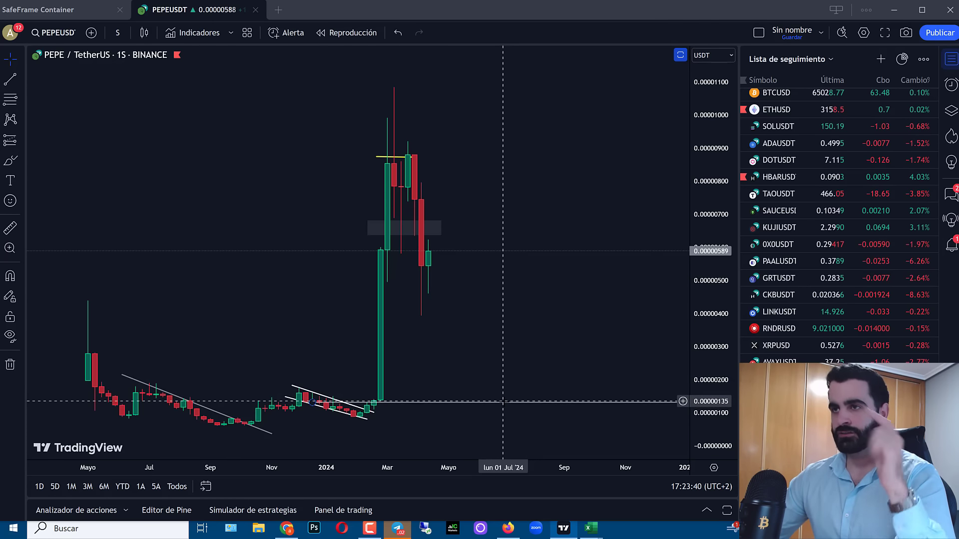
Switch back to Bullrun 200.xlsx and review the 2020 conclusions, selecting the share in losses for the top 500 to 600
click(569, 532)
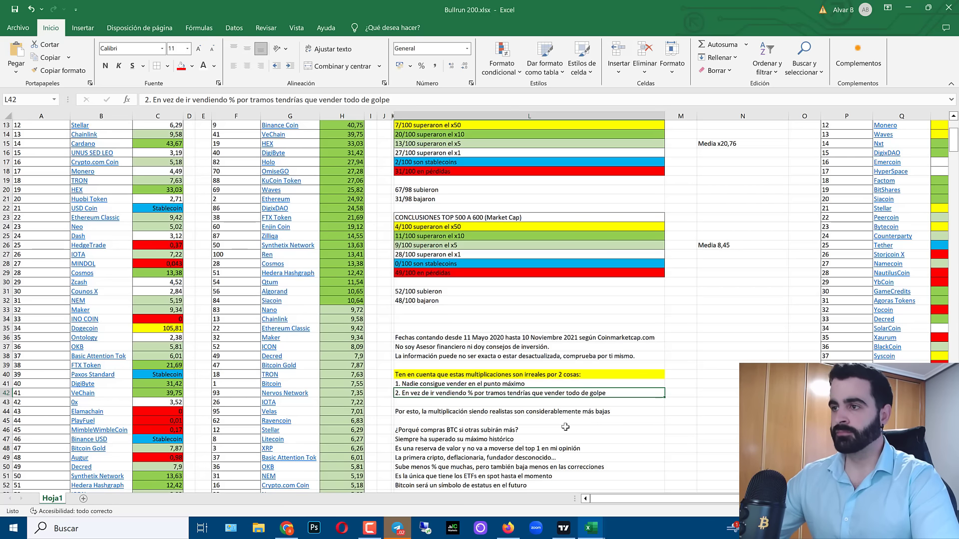
mouse_move(591, 531)
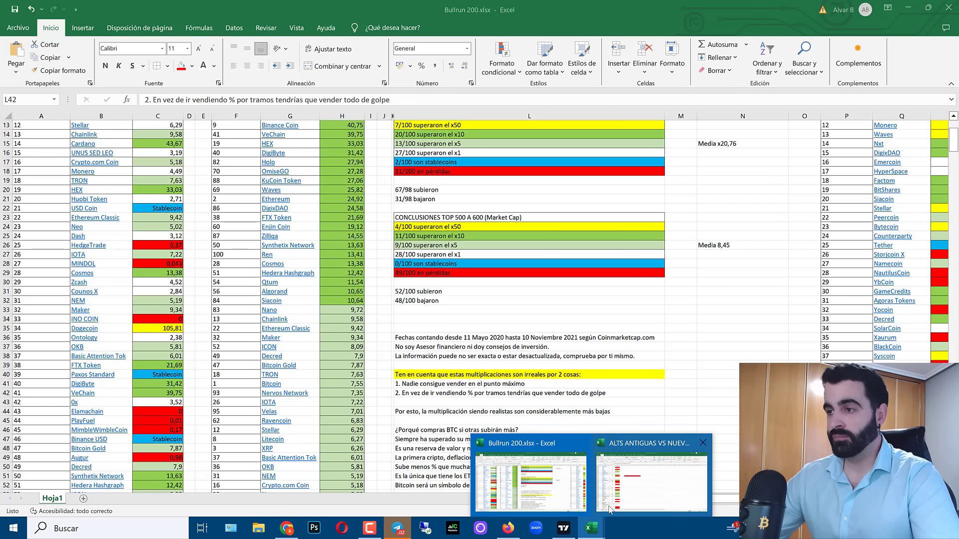
scroll(673, 383, up, 4)
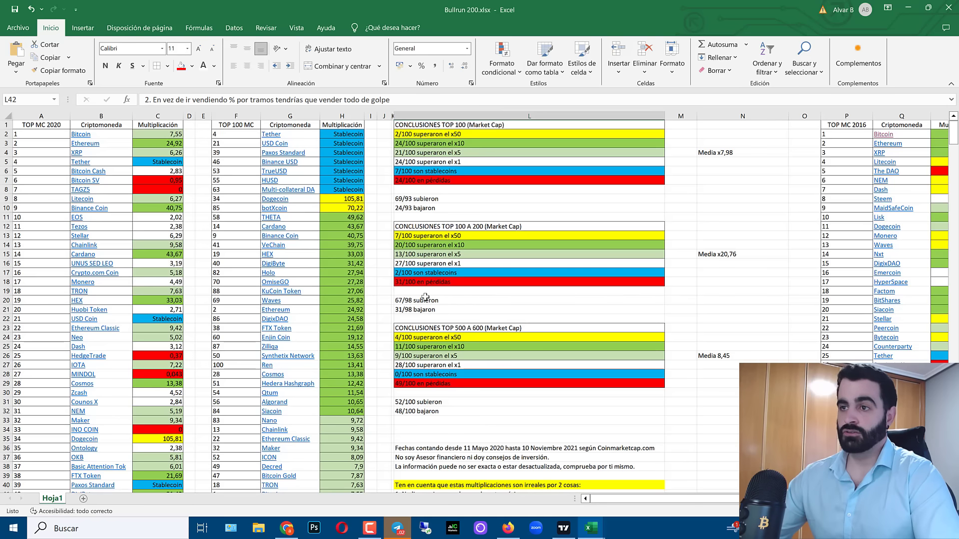
click(442, 384)
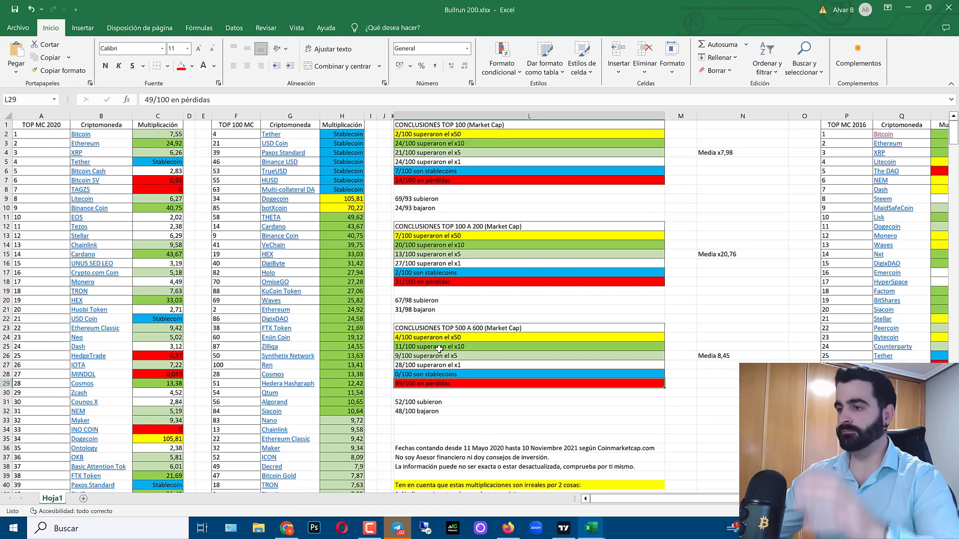
Switch to ALTS ANTIGUAS VS NUEVAS.xlsx and look over its list of the top 50 coins
click(632, 469)
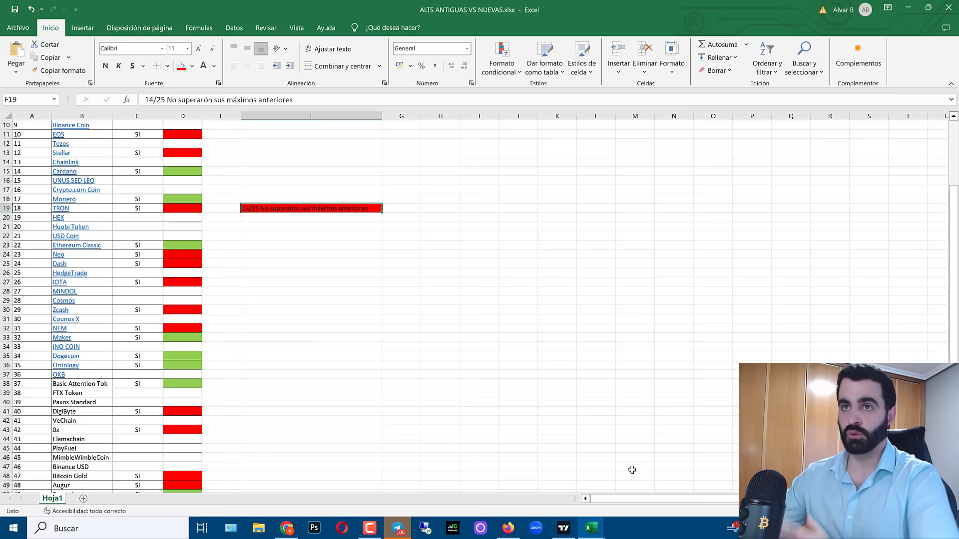
scroll(164, 268, down, 10)
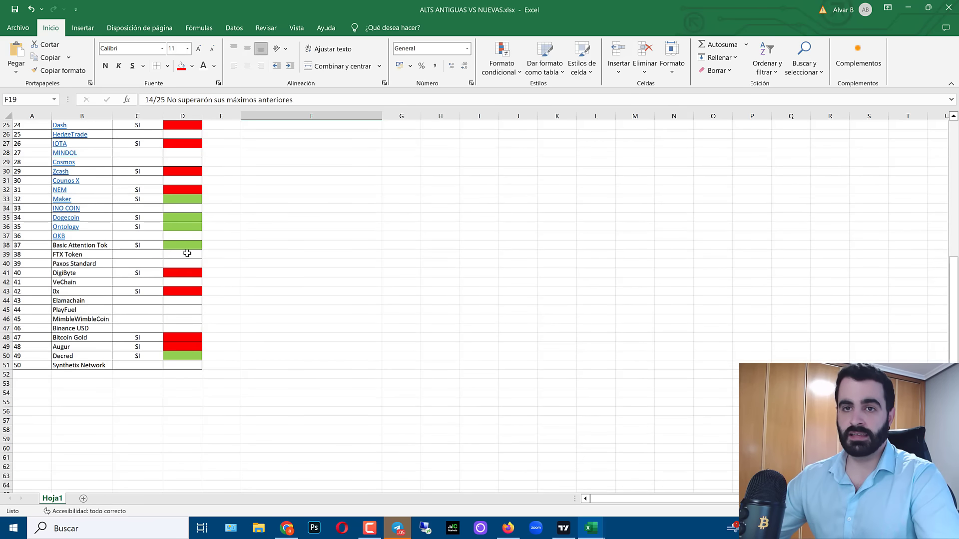
scroll(75, 287, up, 13)
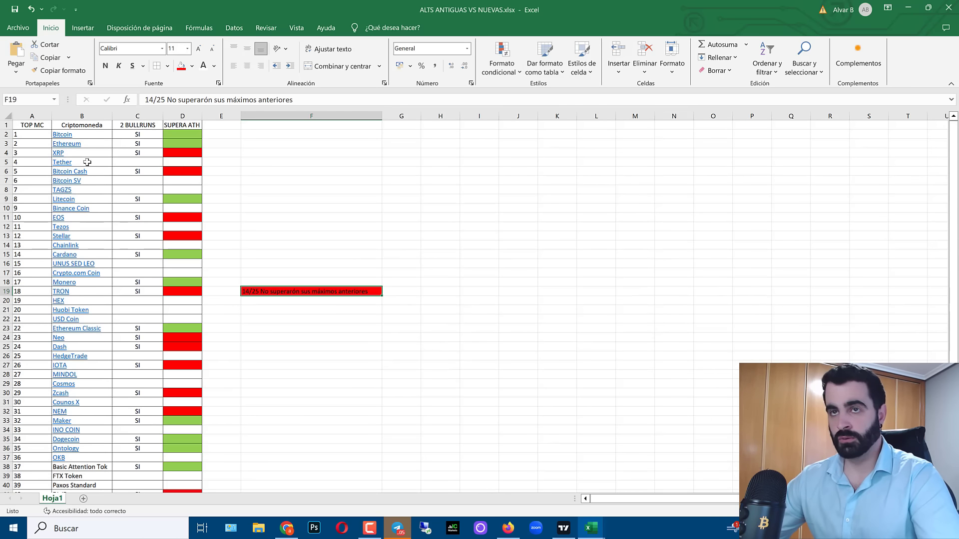
Examine the 2 BULLRUNS and SUPERA ATH columns down to rank 50, leaving the existing cell data unreplaced
click(133, 126)
drag(144, 135, 196, 159)
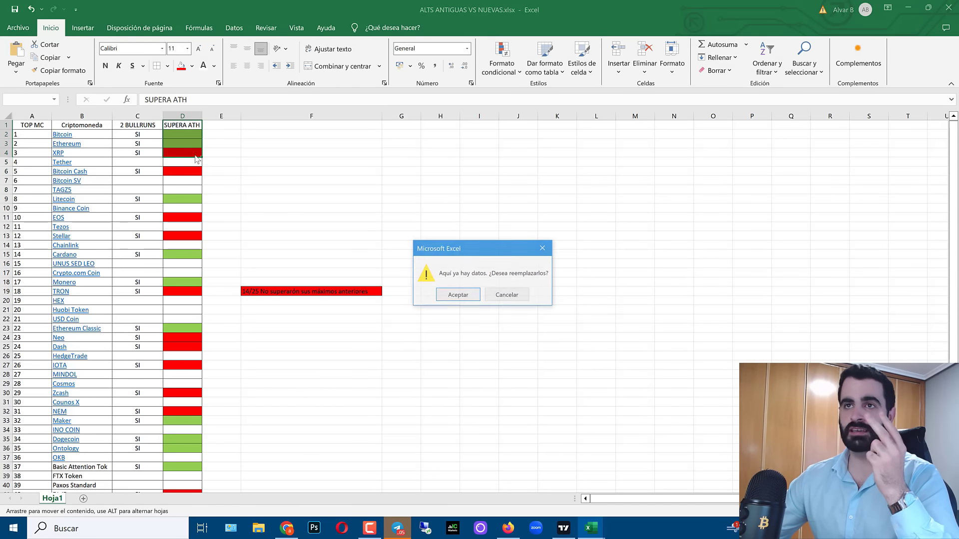
click(506, 294)
click(276, 203)
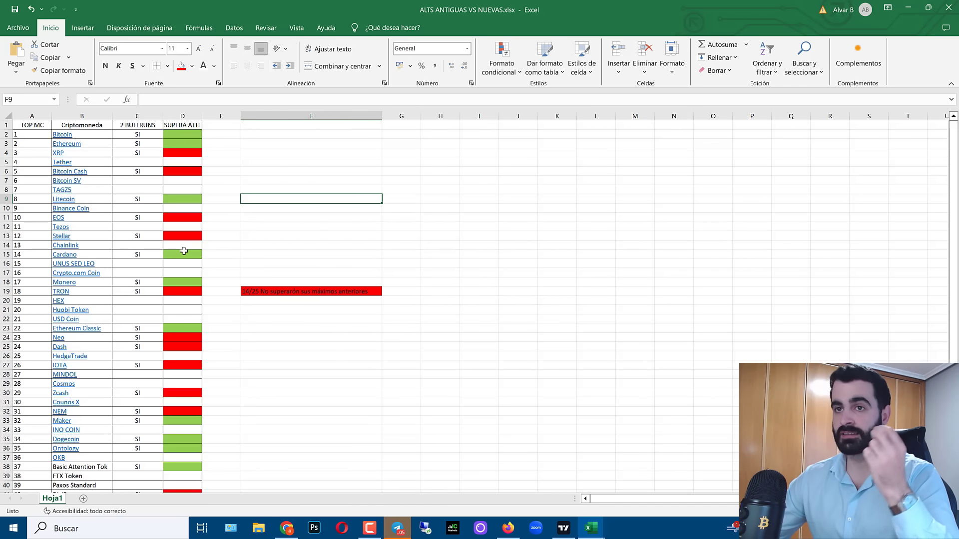
scroll(184, 251, down, 9)
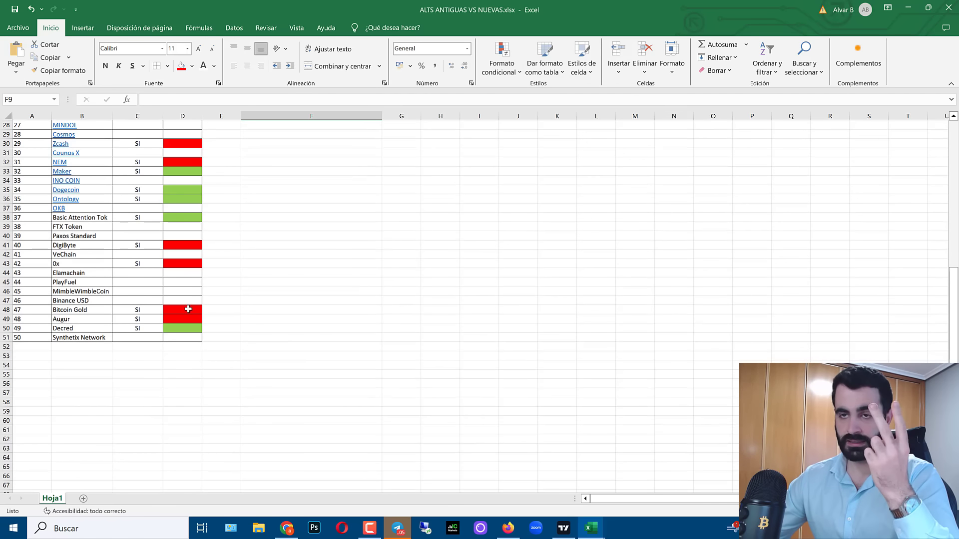
scroll(197, 360, up, 8)
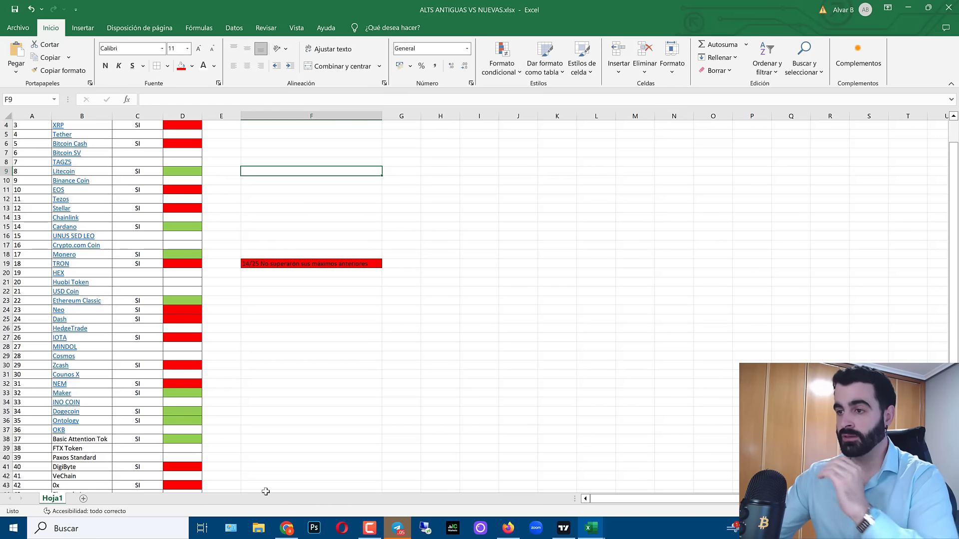
Switch to CoinMarketCap in Firefox and compare the 2018 and 2021 price peaks of XRP and Litecoin
click(508, 528)
click(536, 13)
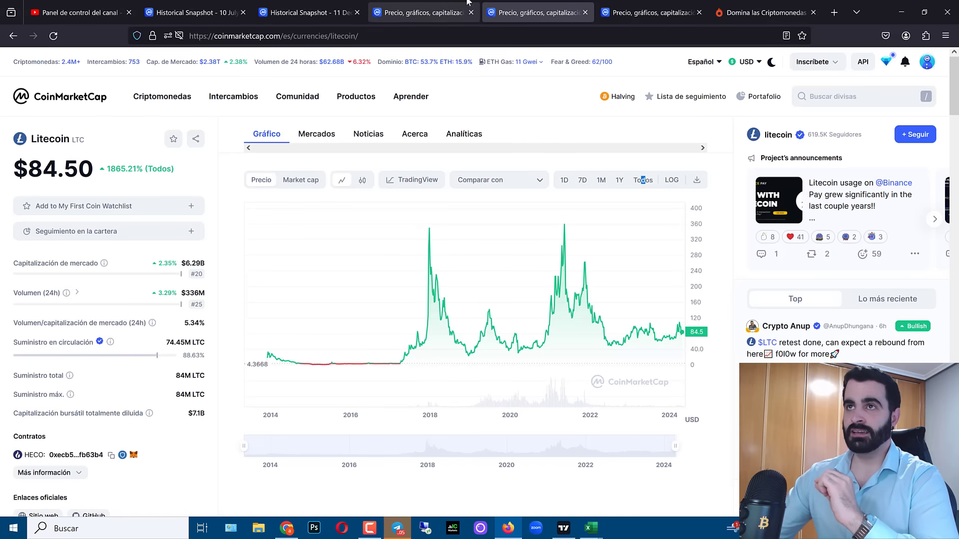
click(423, 13)
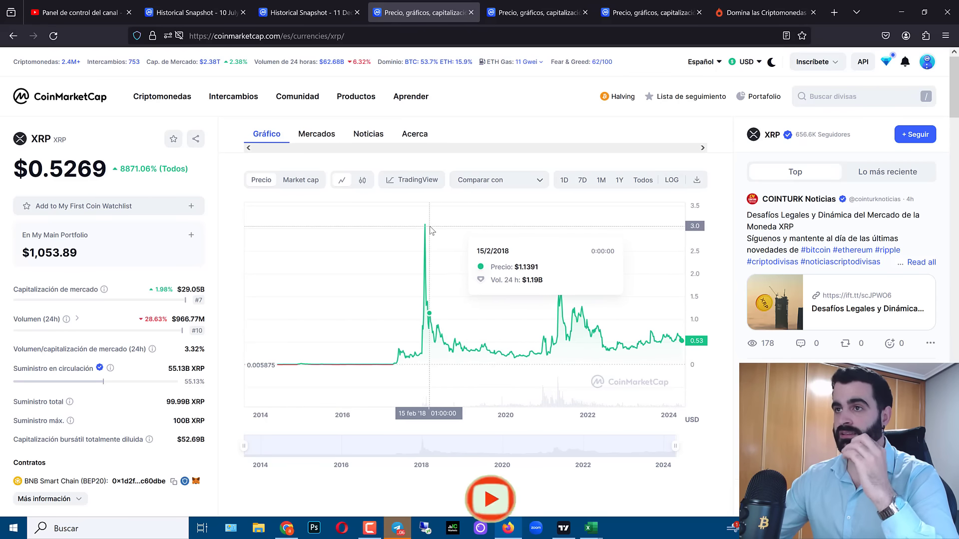
click(555, 7)
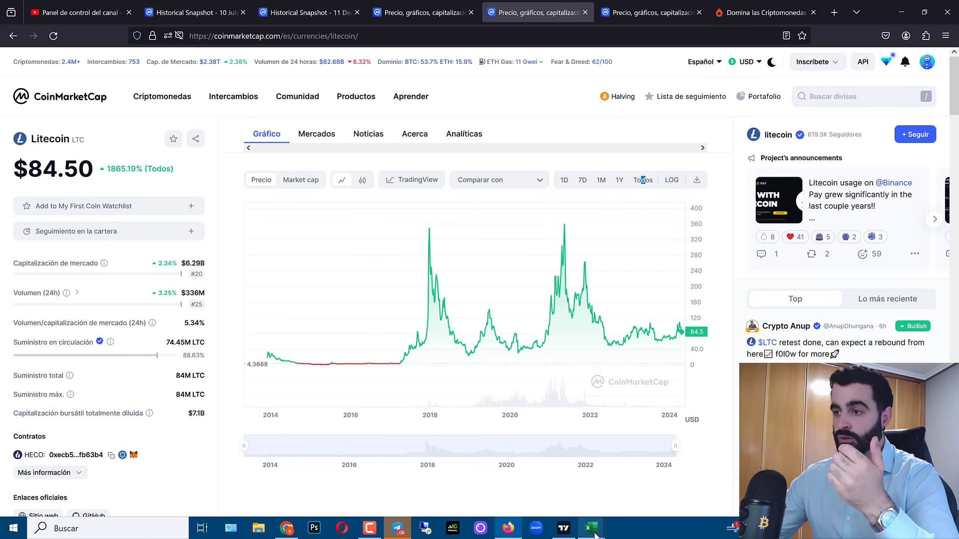
Return to ALTS ANTIGUAS VS NUEVAS.xlsx and check Litecoin's SUPERA ATH cell
mouse_move(591, 528)
click(649, 474)
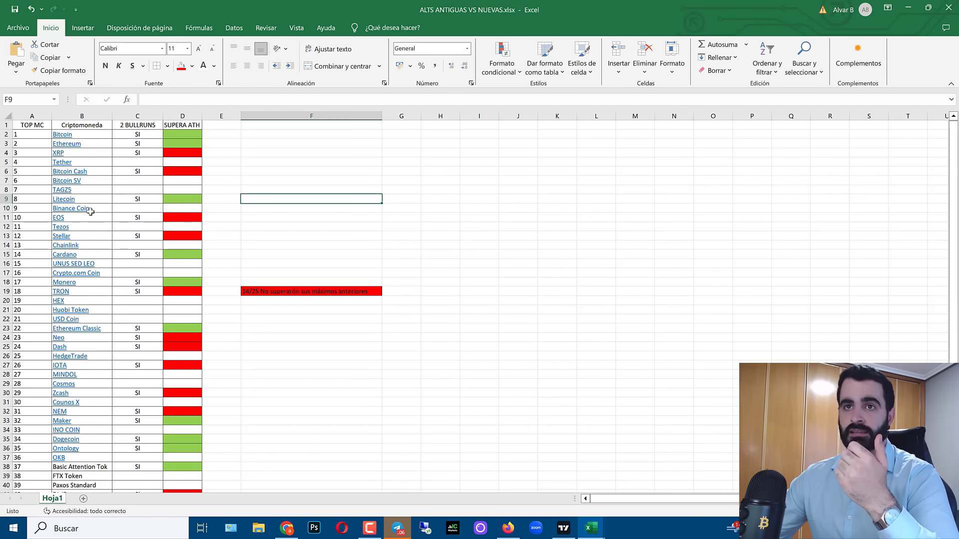
click(178, 198)
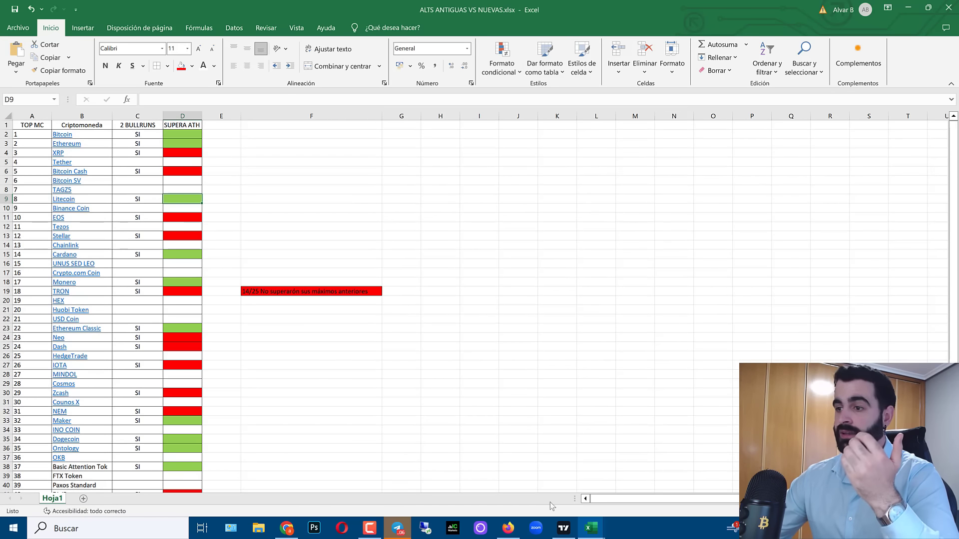
Compare the past price peaks of Litecoin and Stellar on CoinMarketCap, and return to Bullrun 200.xlsx
mouse_move(569, 534)
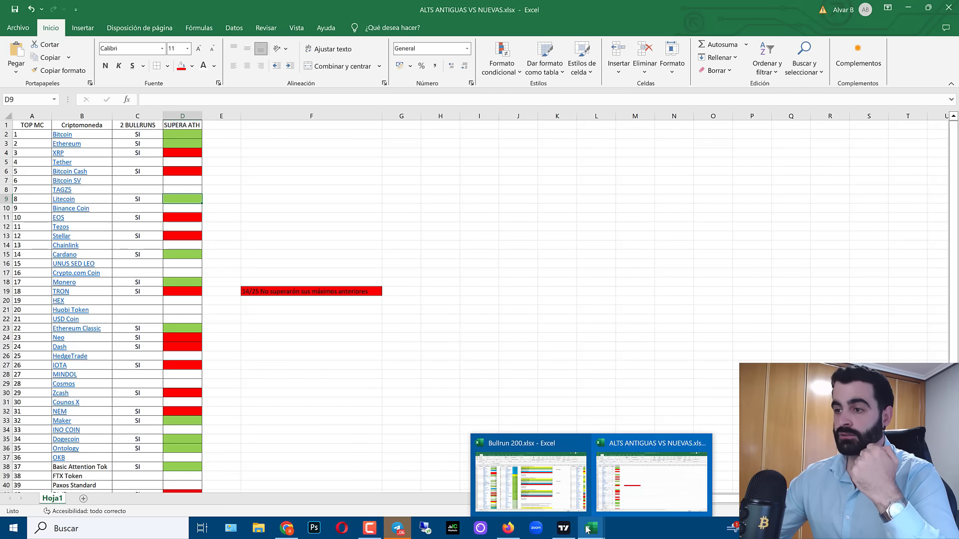
click(507, 527)
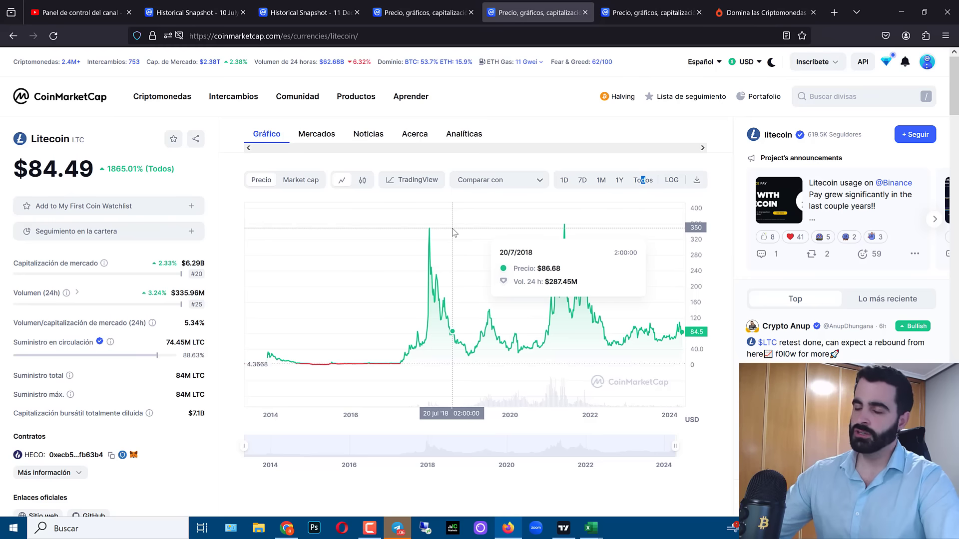
click(625, 11)
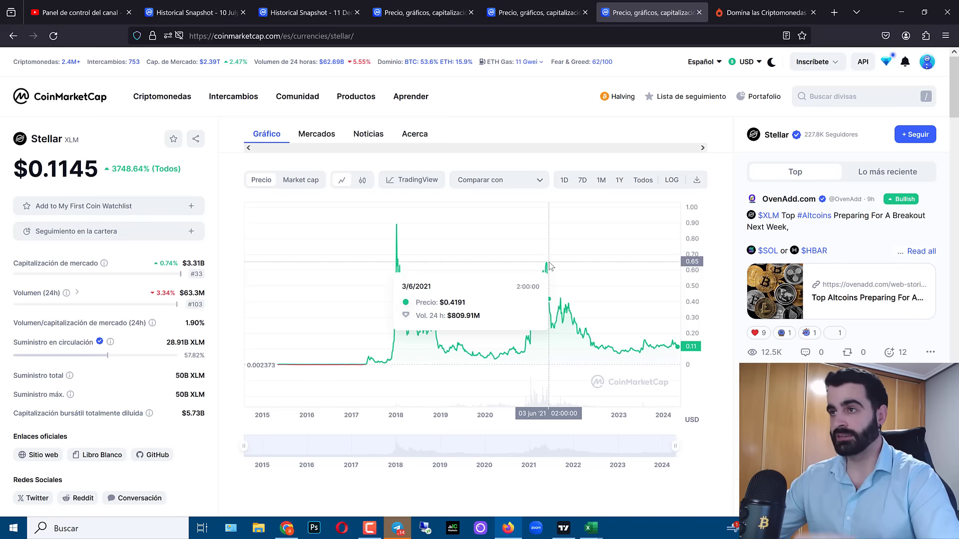
mouse_move(590, 530)
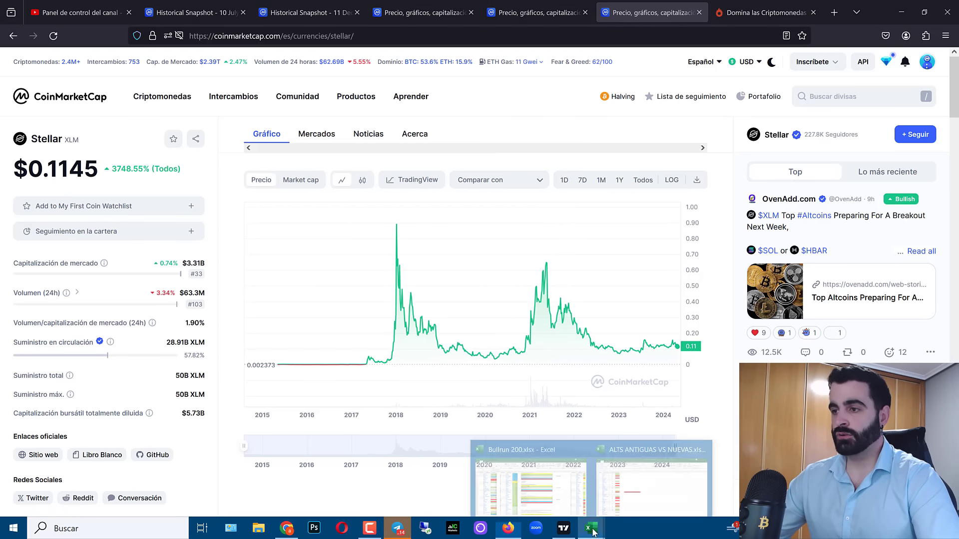
click(544, 490)
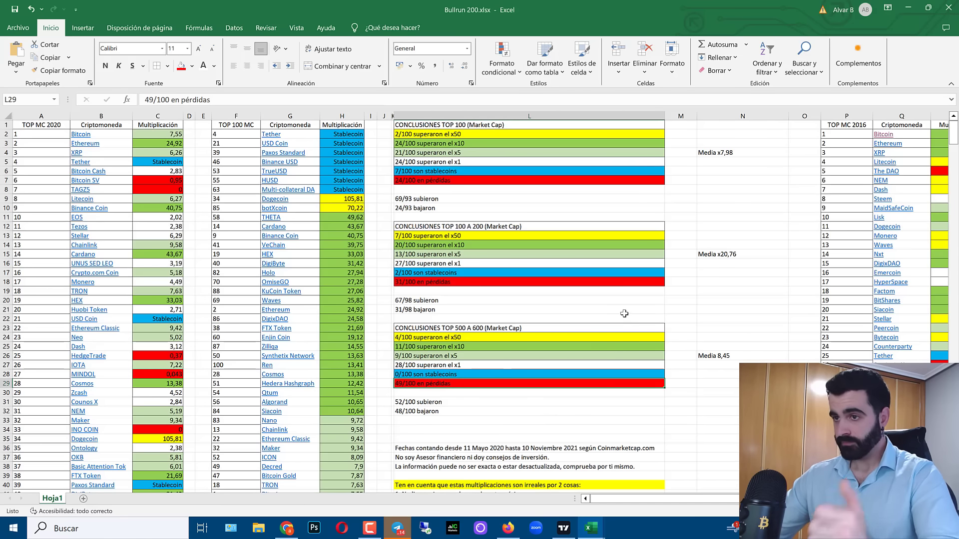
Go through the ¿Porqué compras BTC si otras subirán más? notes line by line, down to Bitcoin será un símbolo de estatus en el futuro
scroll(619, 324, down, 5)
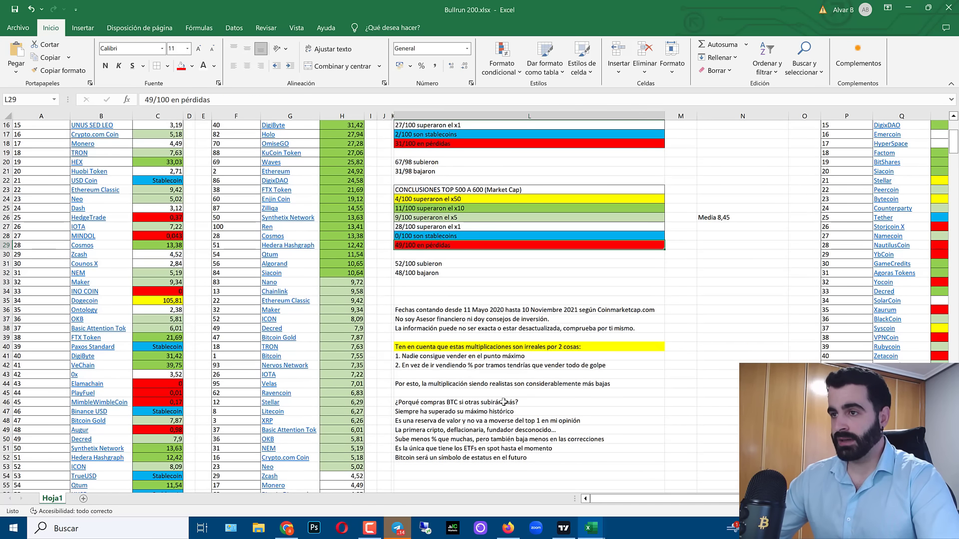
click(504, 402)
scroll(549, 418, down, 2)
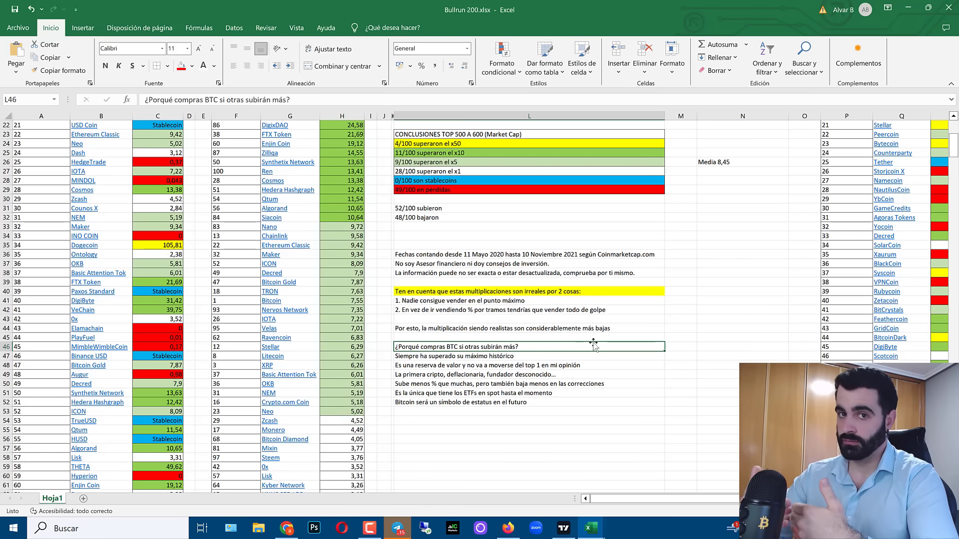
click(503, 357)
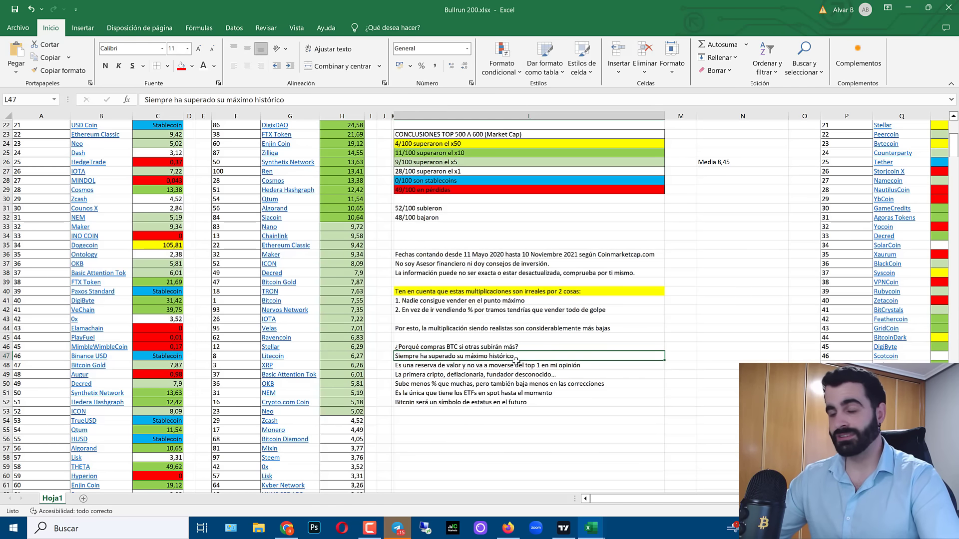
click(472, 365)
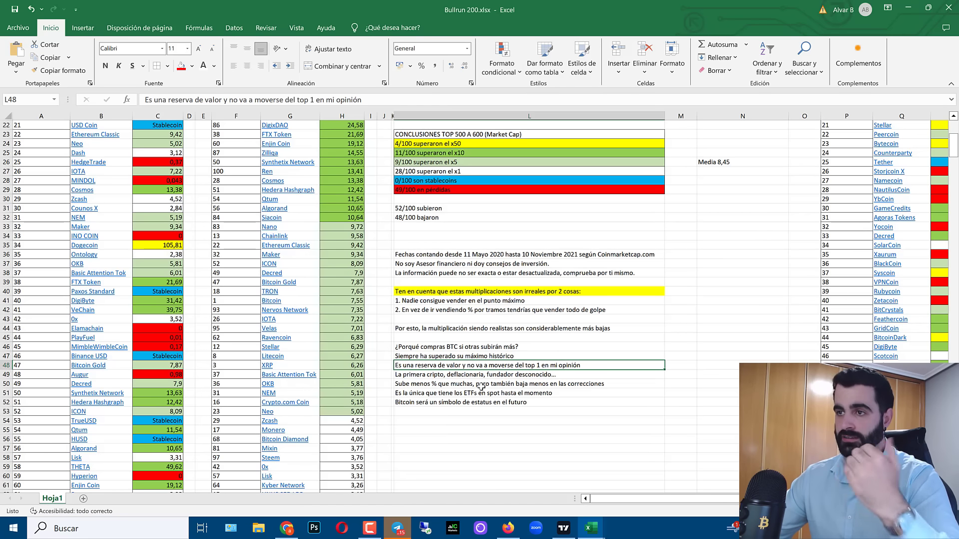
click(448, 378)
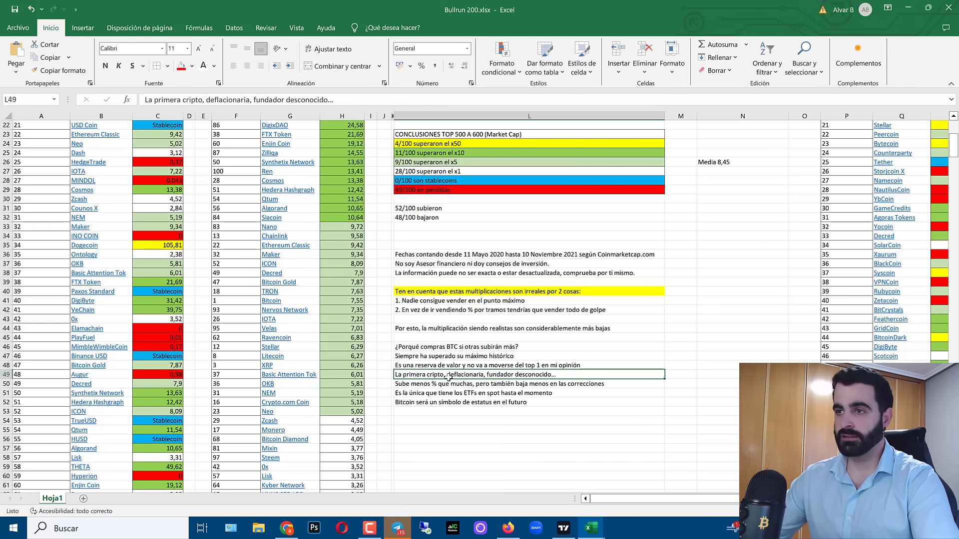
click(443, 385)
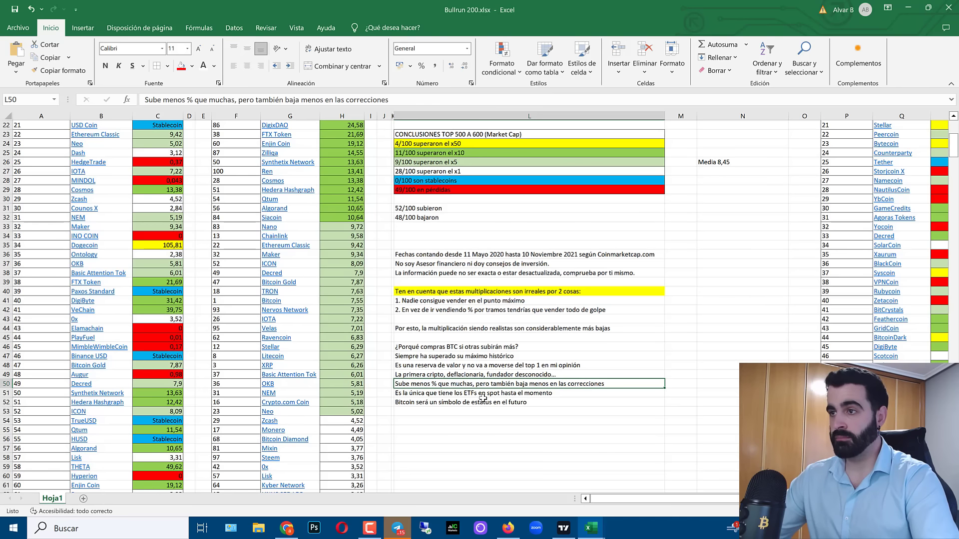
click(470, 401)
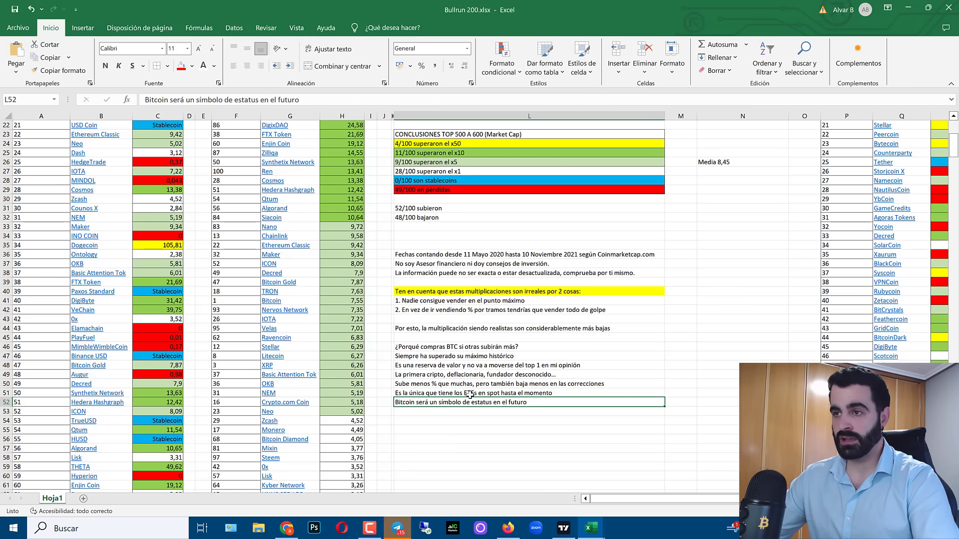
click(471, 394)
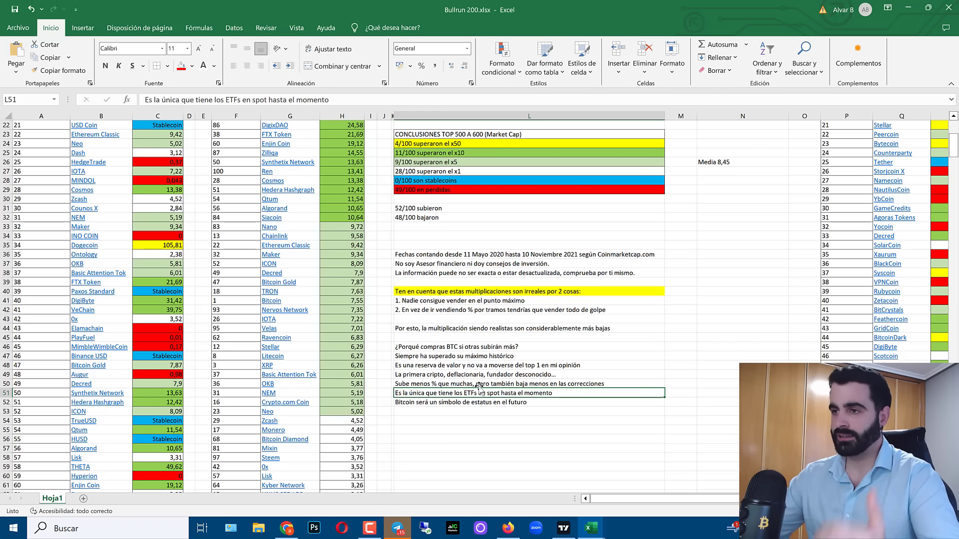
click(463, 402)
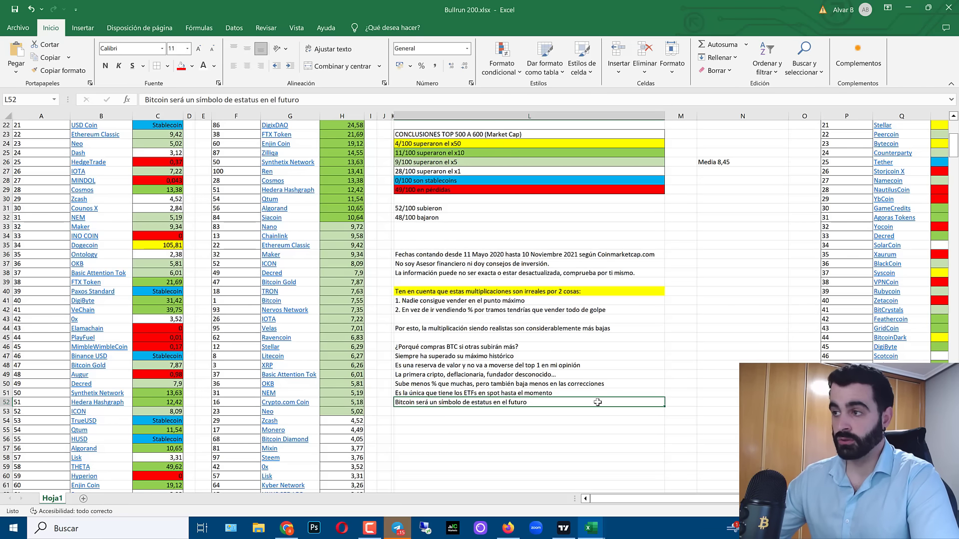
Review the TOP 100, TOP 100 A 200 and TOP 500 A 600 conclusion blocks and the notes beneath them
scroll(614, 389, up, 7)
drag(634, 498, 495, 271)
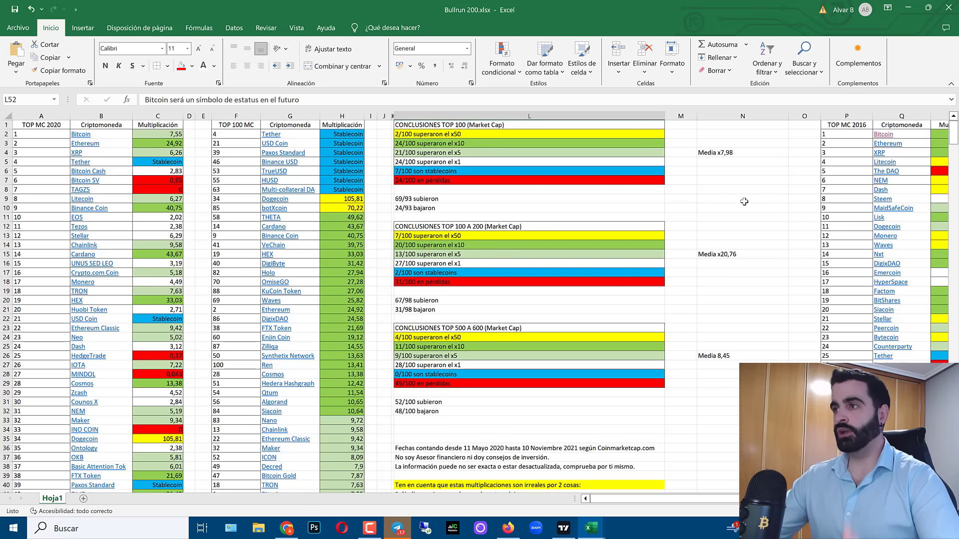
scroll(687, 282, down, 2)
scroll(688, 282, down, 1)
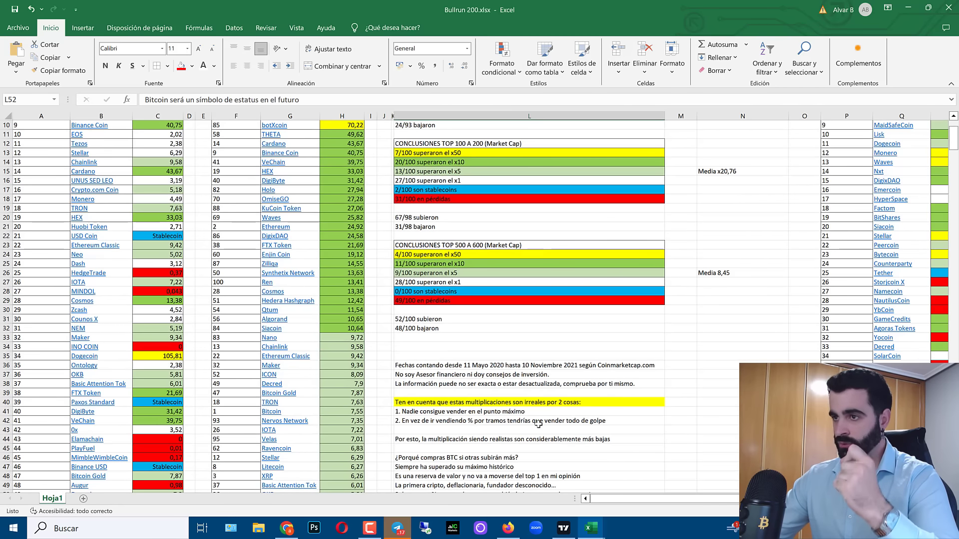
scroll(666, 343, up, 3)
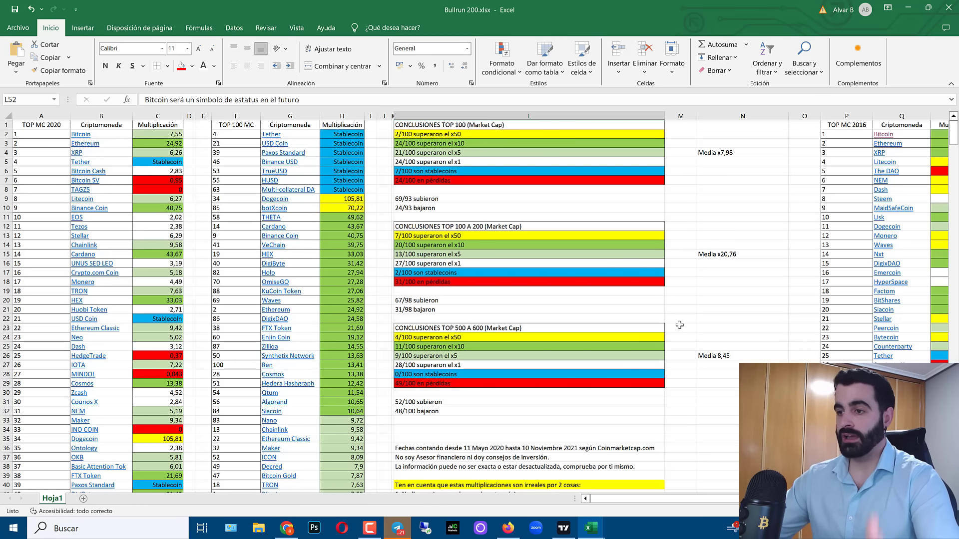
click(508, 528)
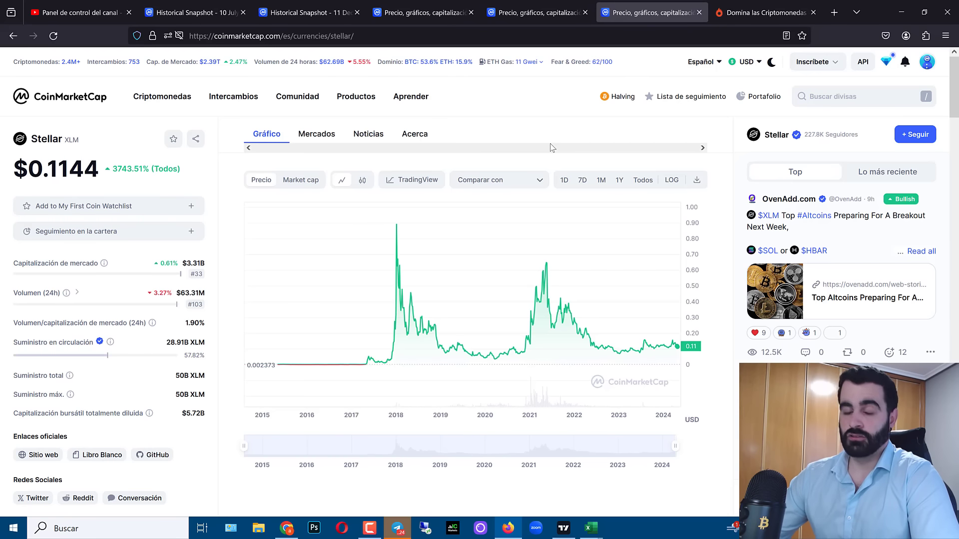
click(576, 502)
scroll(582, 322, down, 12)
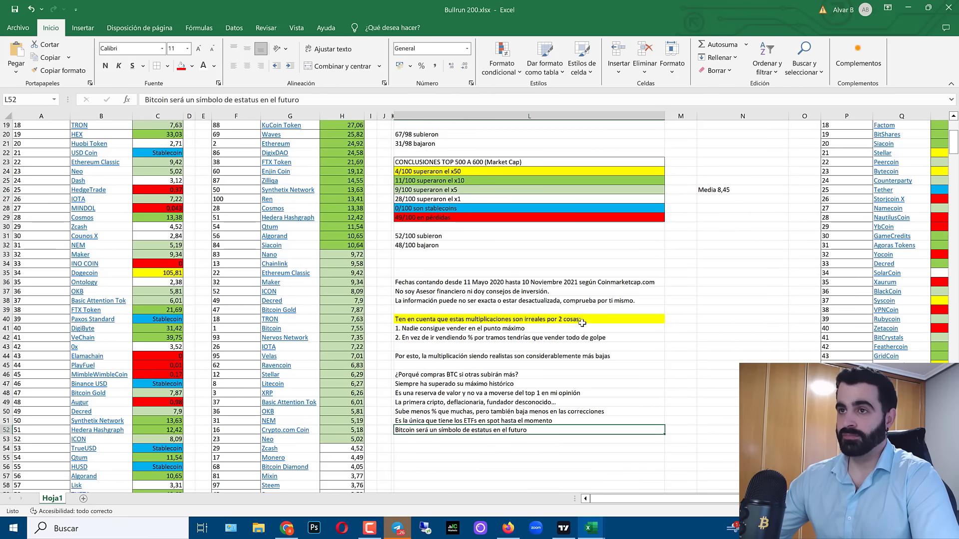
scroll(582, 322, up, 13)
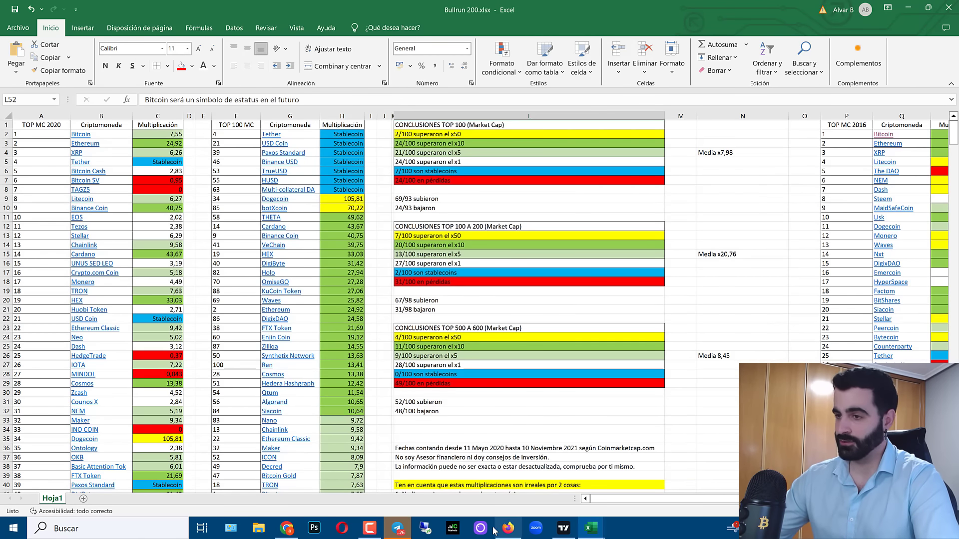
Switch to the Domina las Criptomonedas course page on Hotmart in Firefox and look through its description and module contents
click(508, 529)
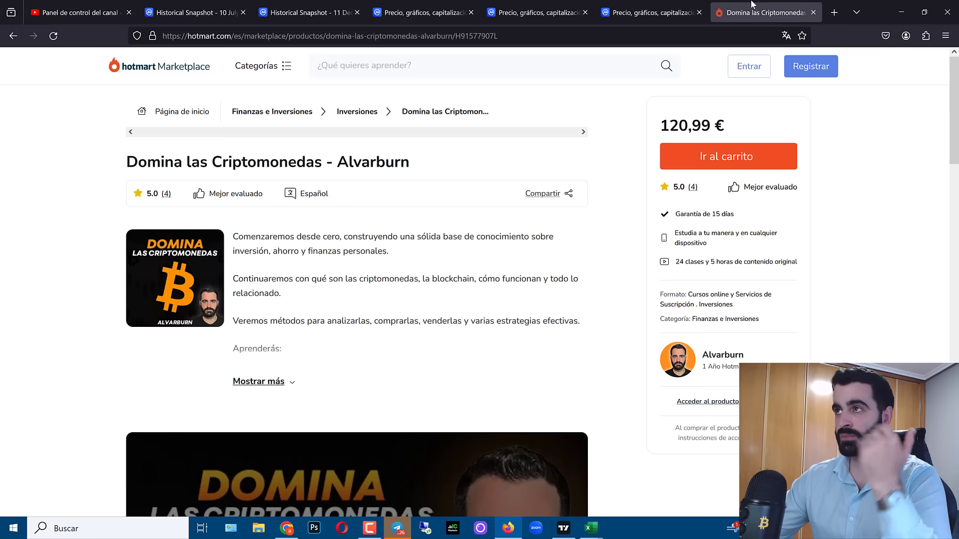
click(764, 13)
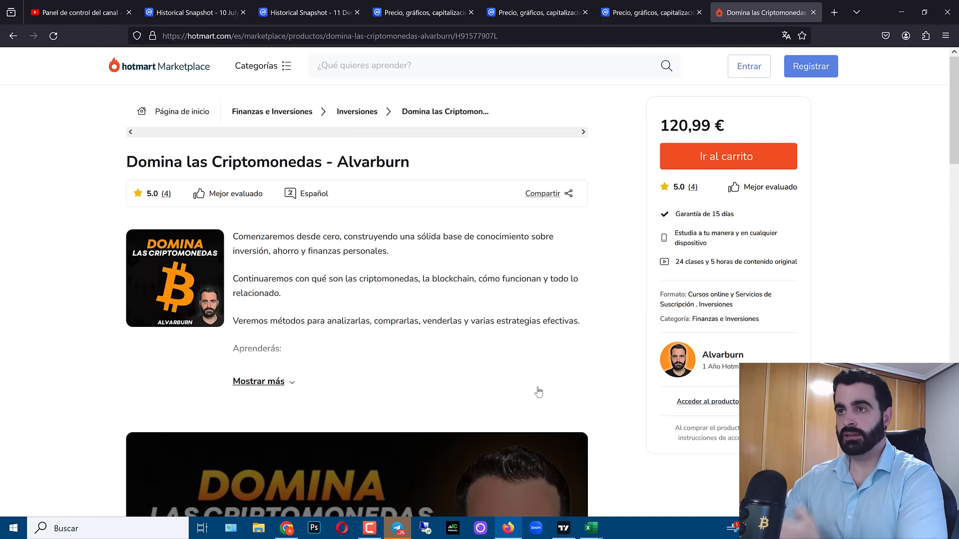
scroll(538, 373, down, 10)
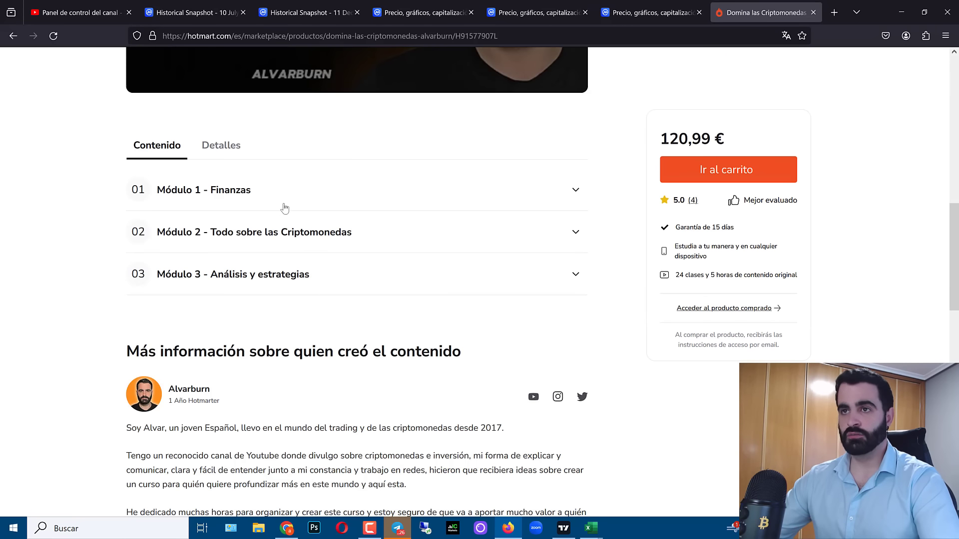
click(280, 206)
click(279, 335)
scroll(279, 335, up, 10)
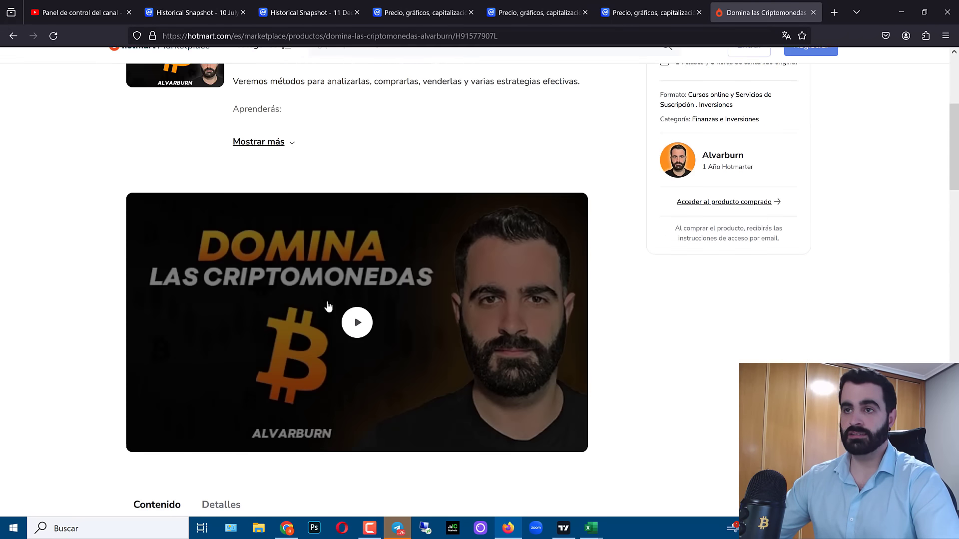
scroll(404, 297, up, 2)
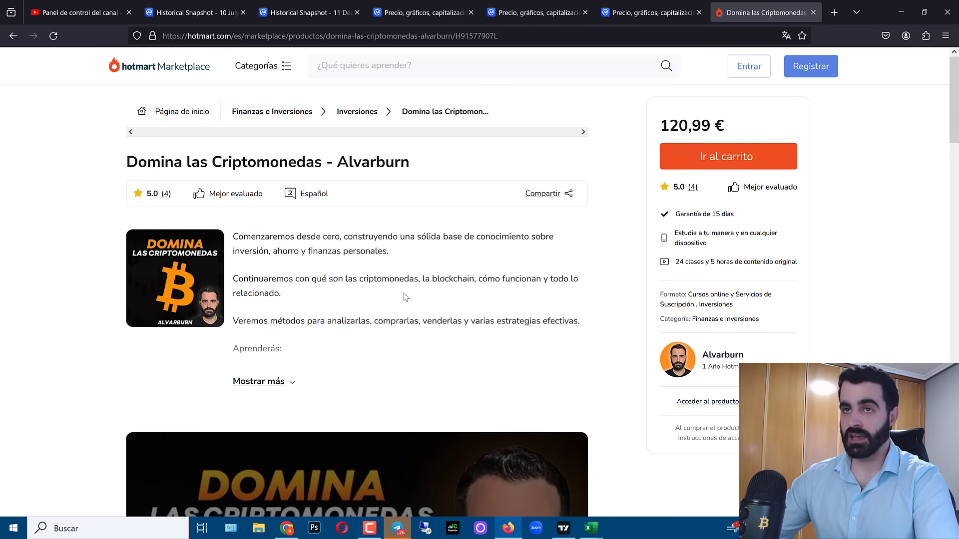